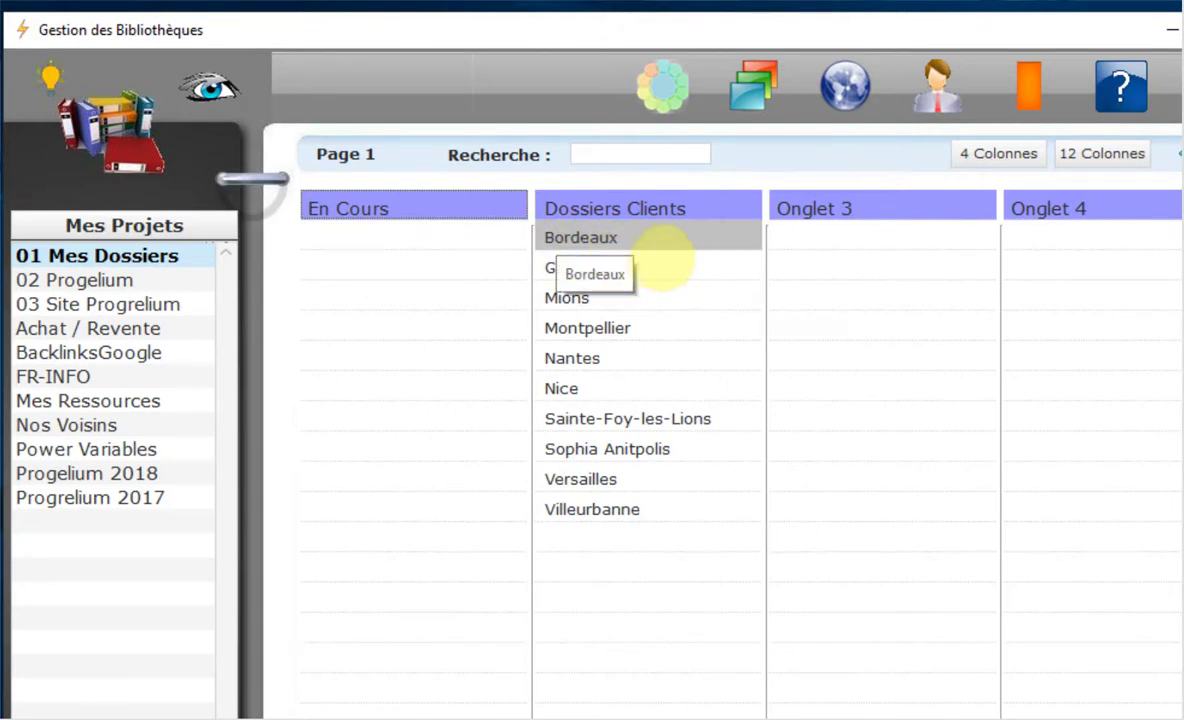
Step: Copy the Bordeaux cell from the Dossiers Clients column into the first cell of the En Cours column
right_click(666, 240)
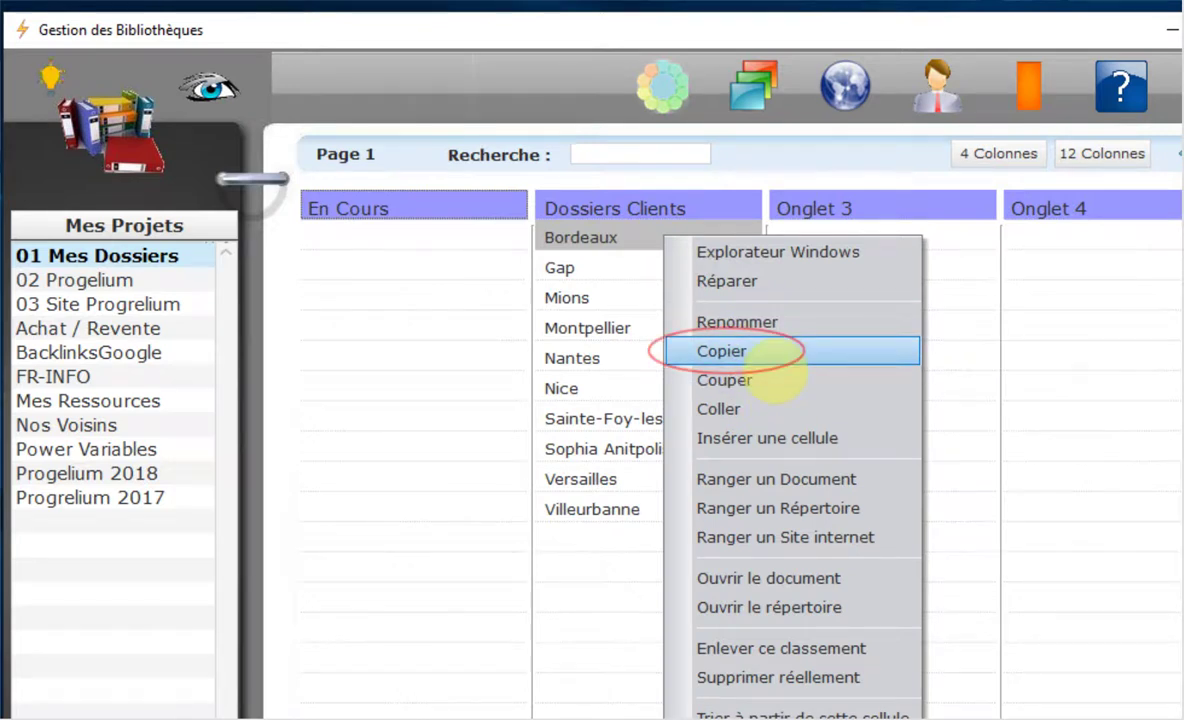
click(765, 352)
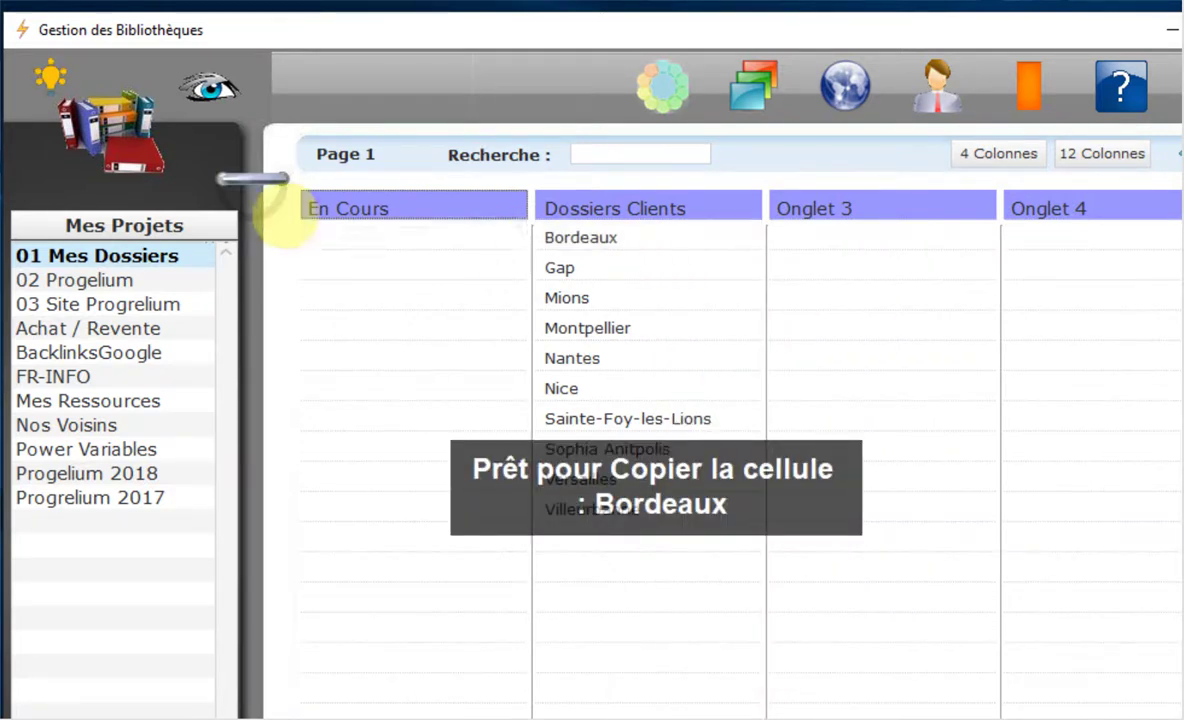
click(371, 243)
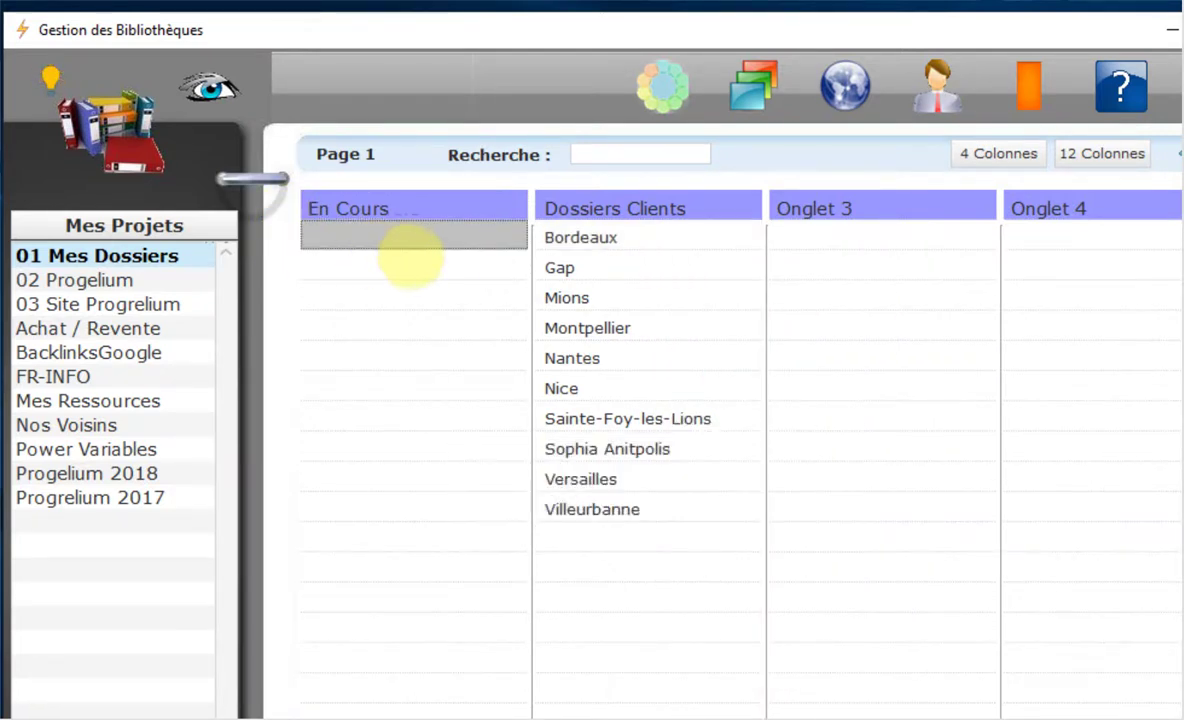
right_click(411, 257)
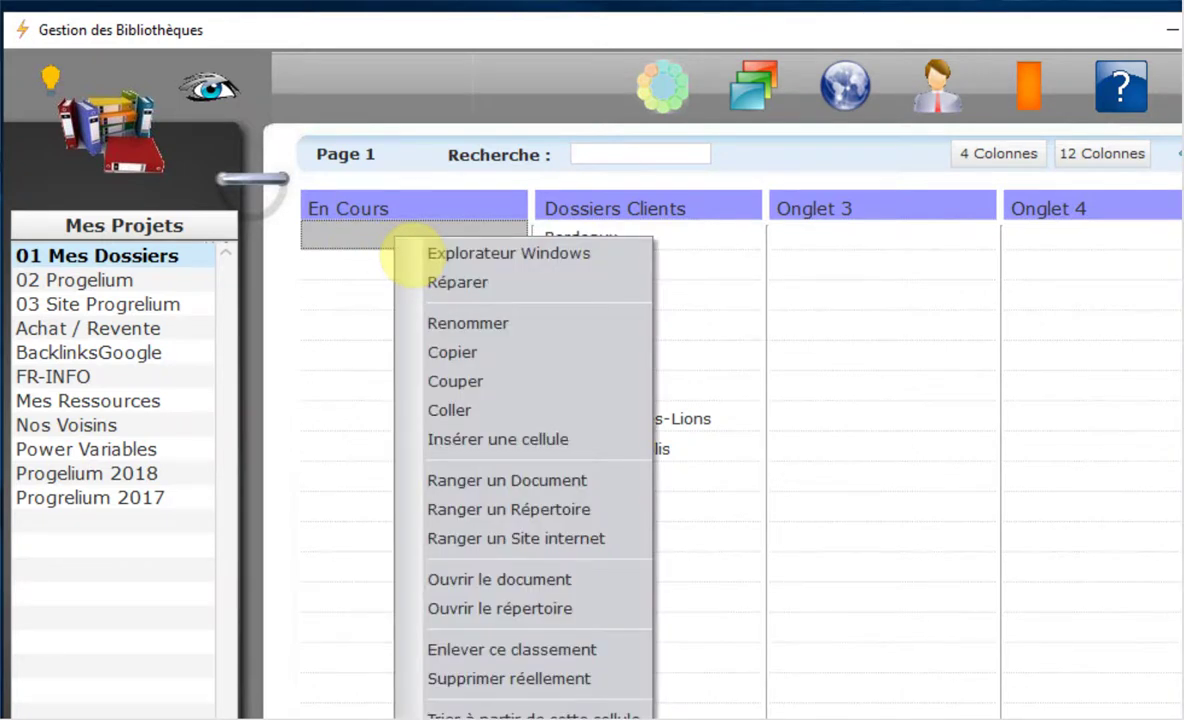
click(515, 412)
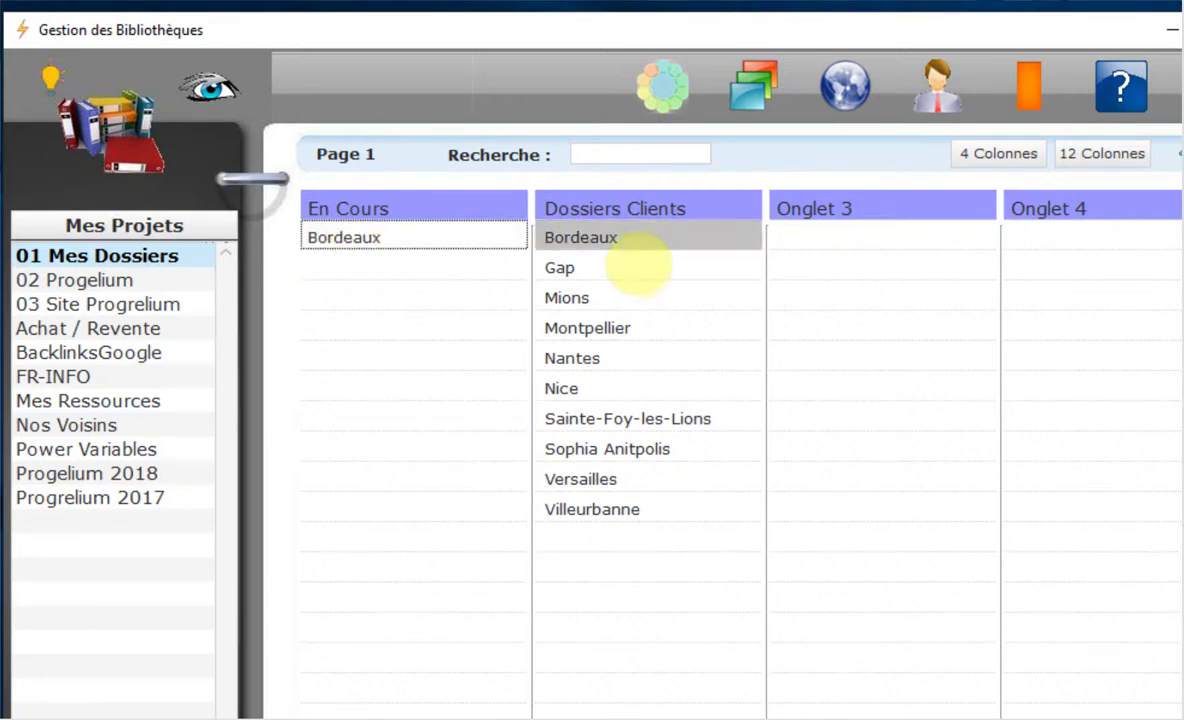
Step: Open the Bordeaux entry in the En Cours column to examine its folder's files, and return to the library
click(634, 250)
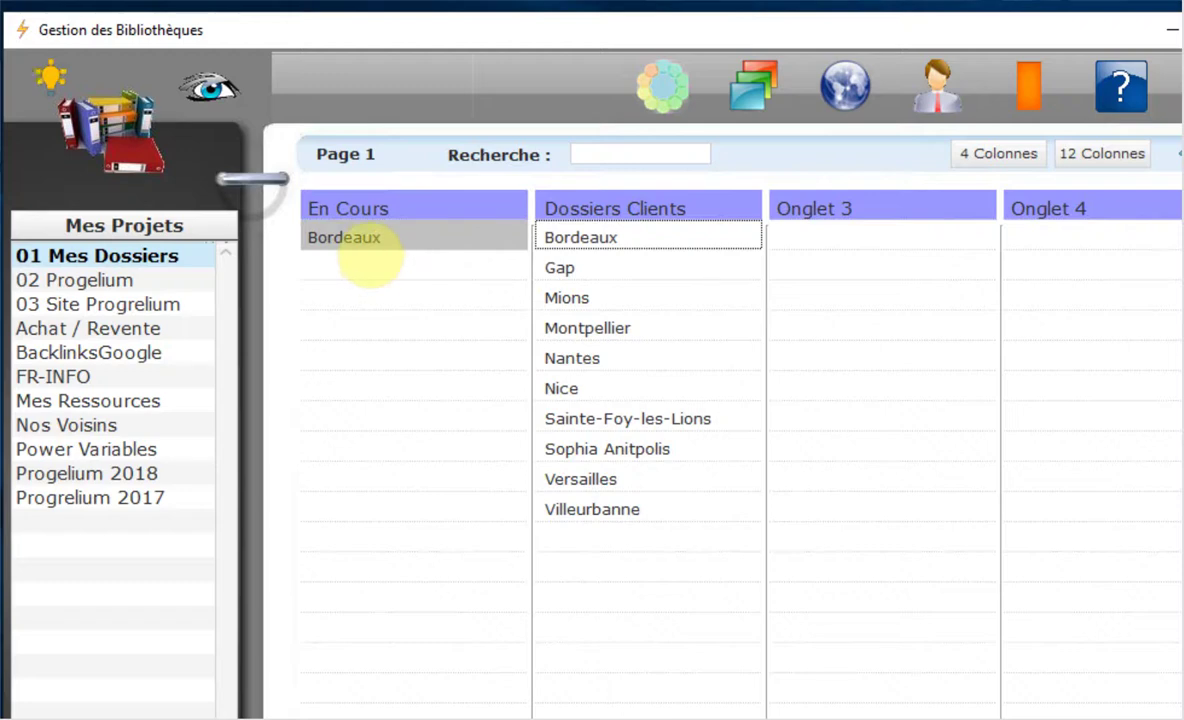
double_click(372, 258)
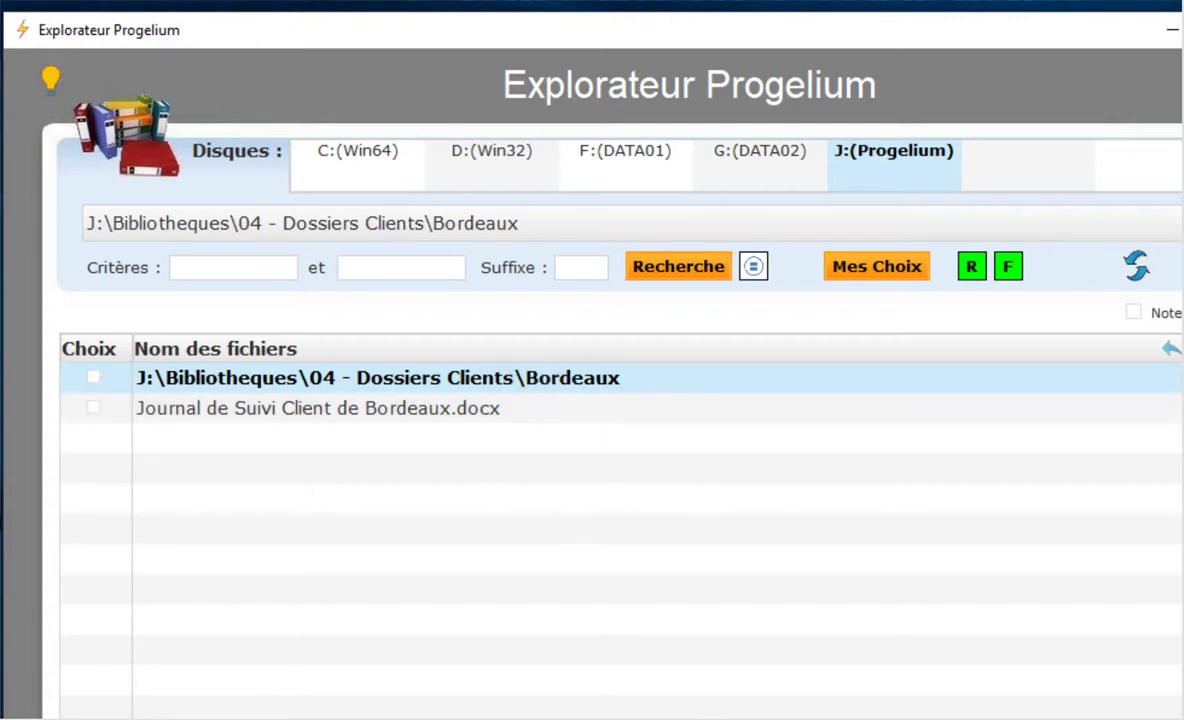
key(Escape)
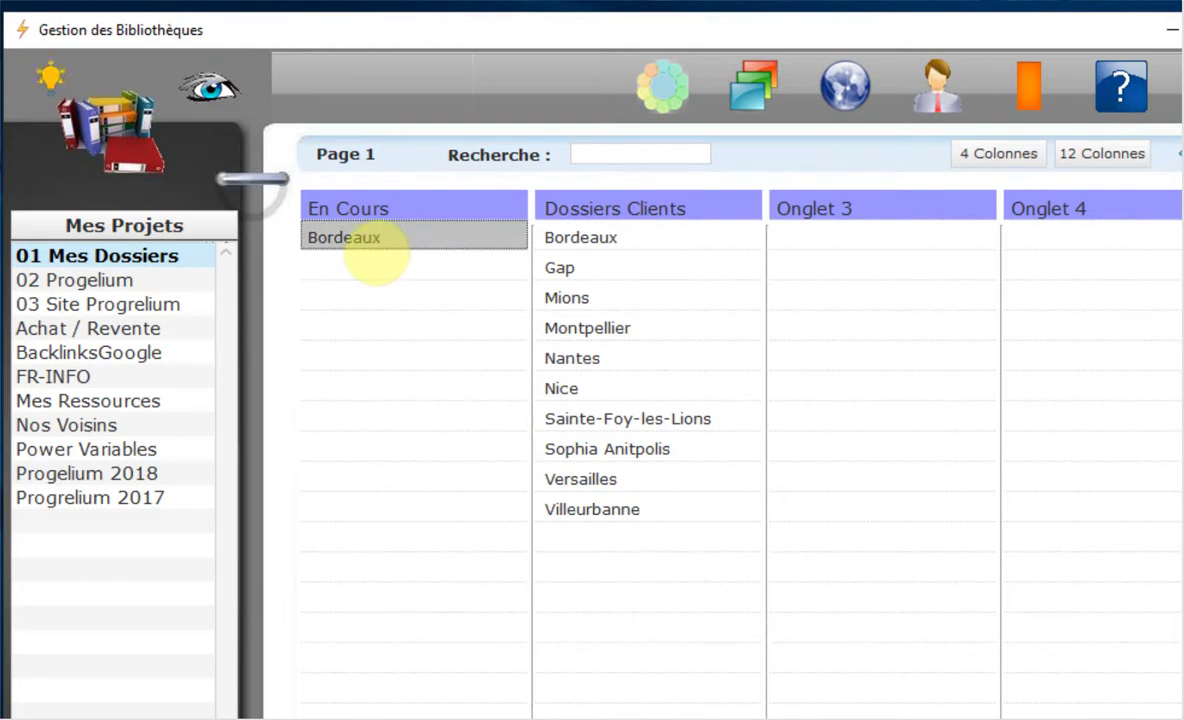
Step: Remove the Bordeaux classification from the En Cours column and copy the Montpellier cell from Dossiers Clients in its place
right_click(360, 240)
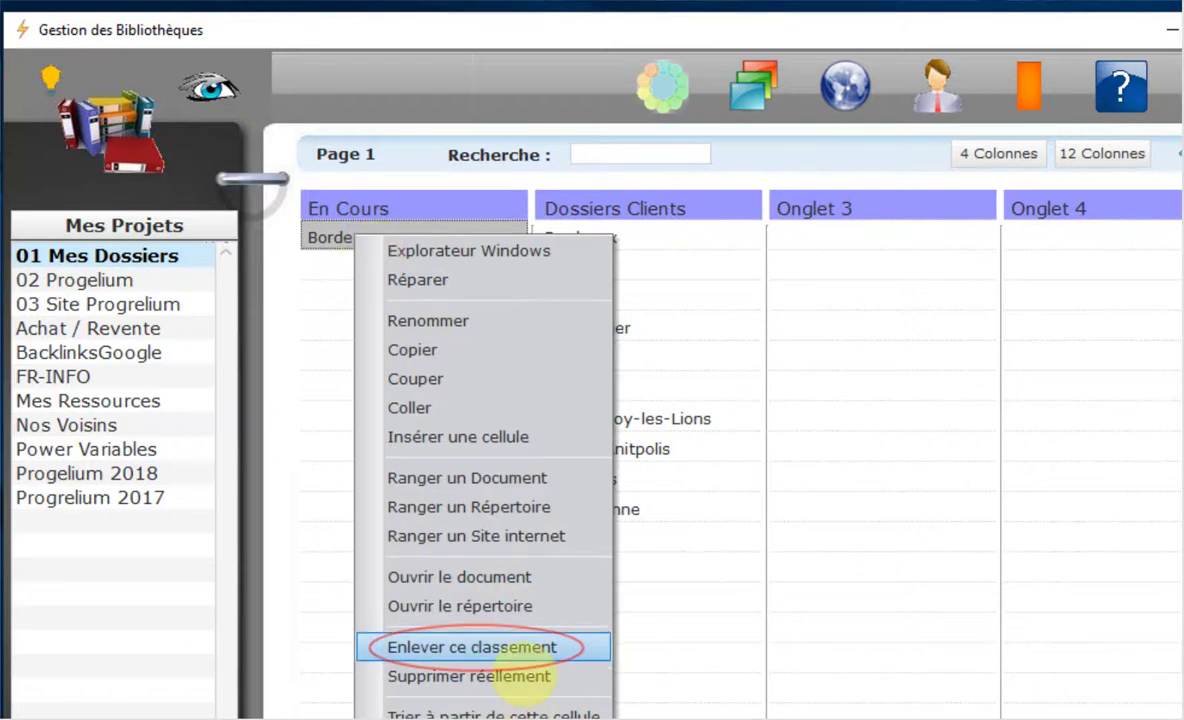
click(490, 647)
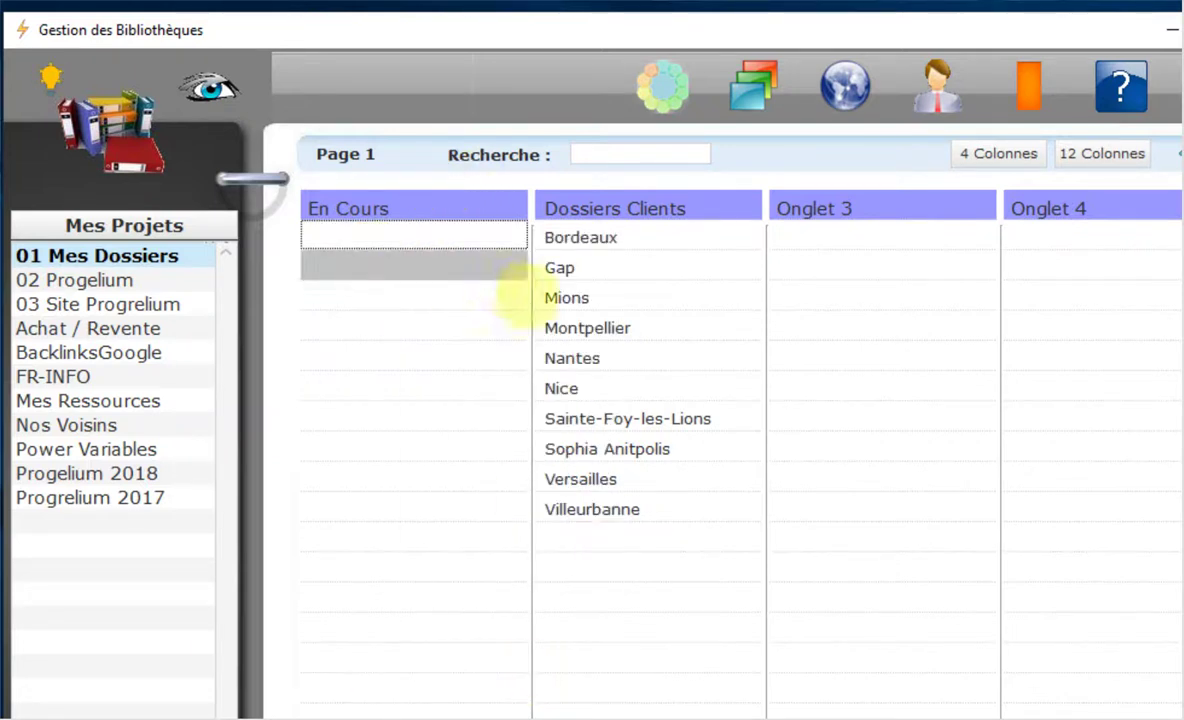
right_click(590, 338)
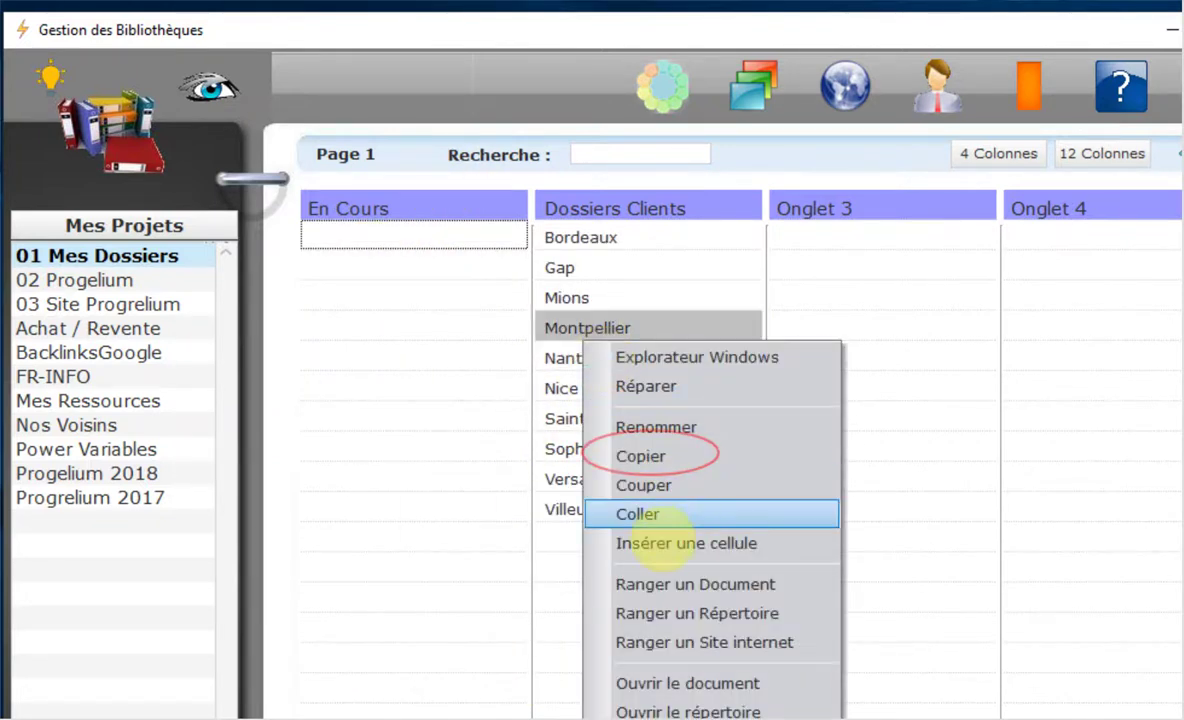
click(660, 457)
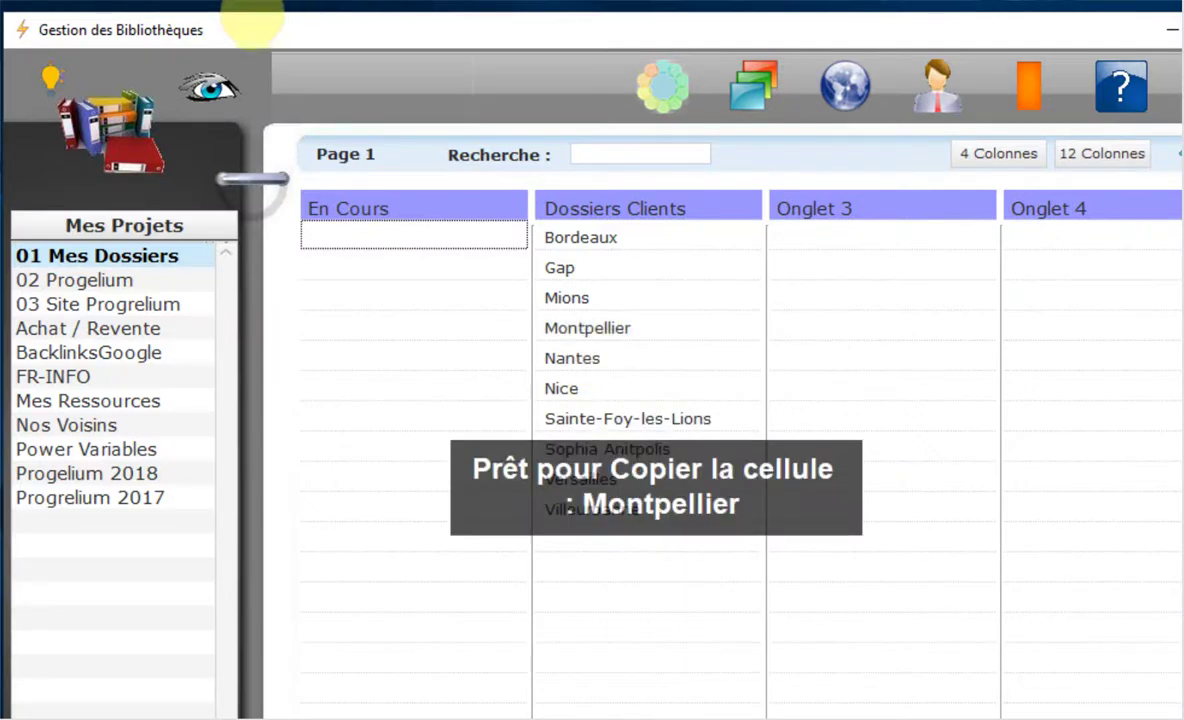
right_click(370, 250)
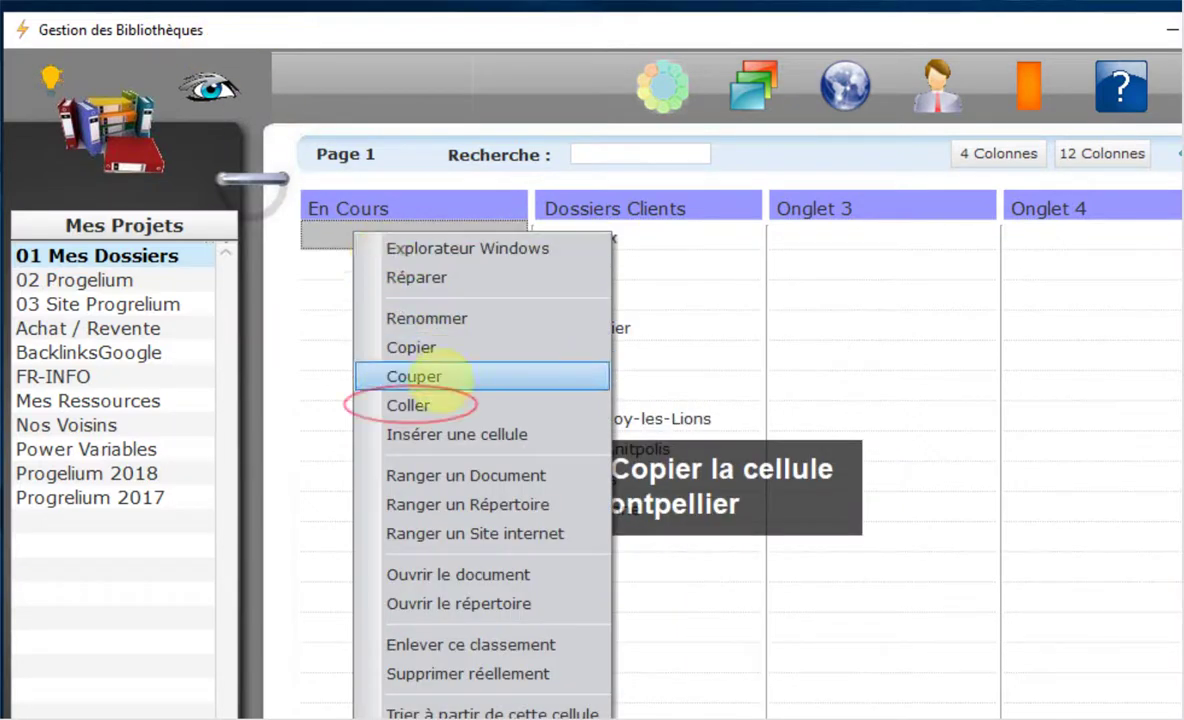
click(431, 402)
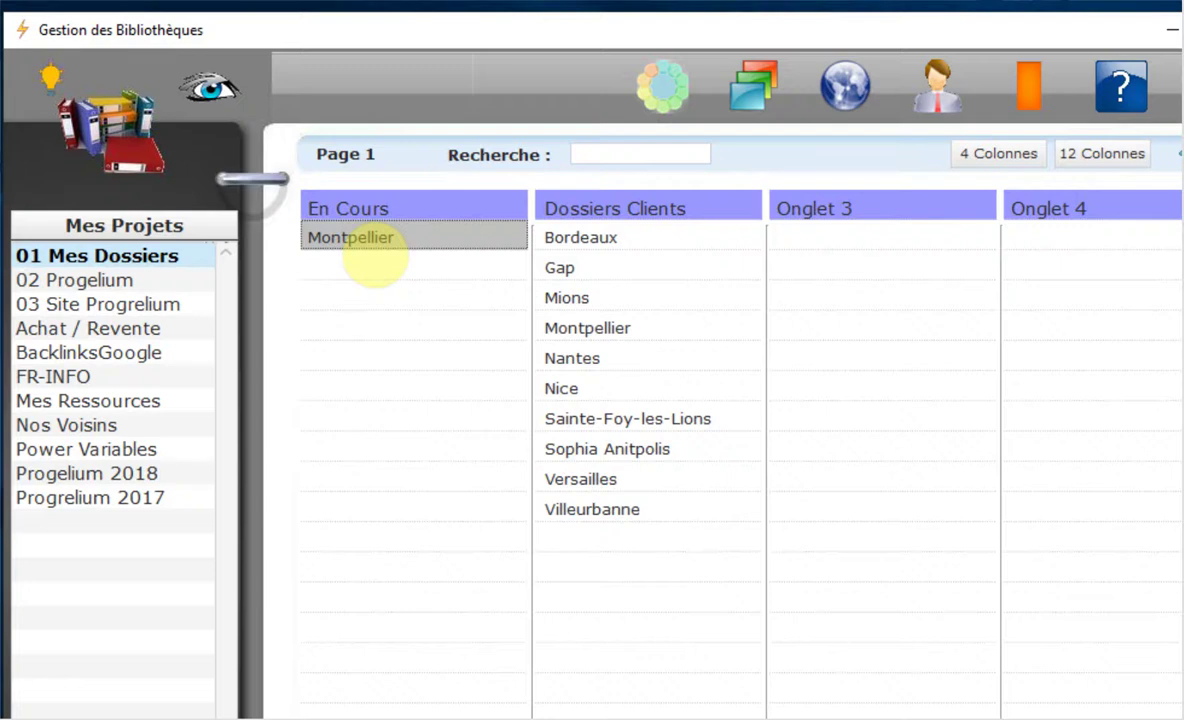
Step: Cut the Montpellier cell from the En Cours column and paste it into the first cell of Onglet 3
right_click(374, 258)
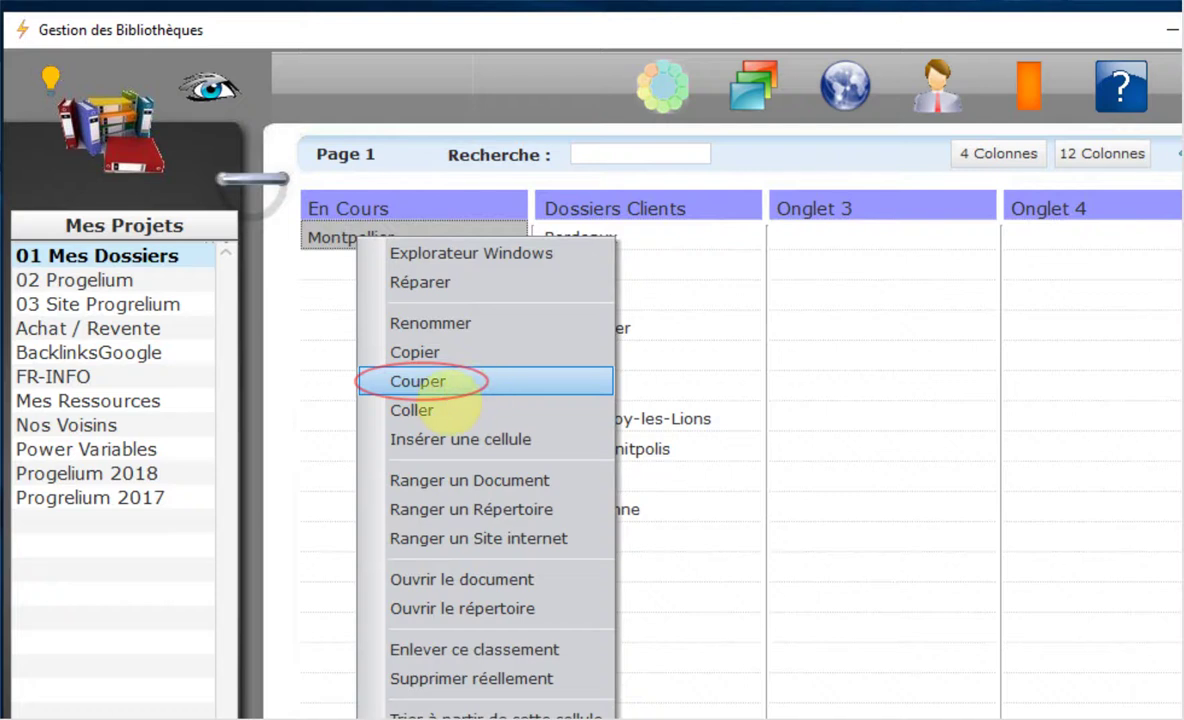
click(450, 385)
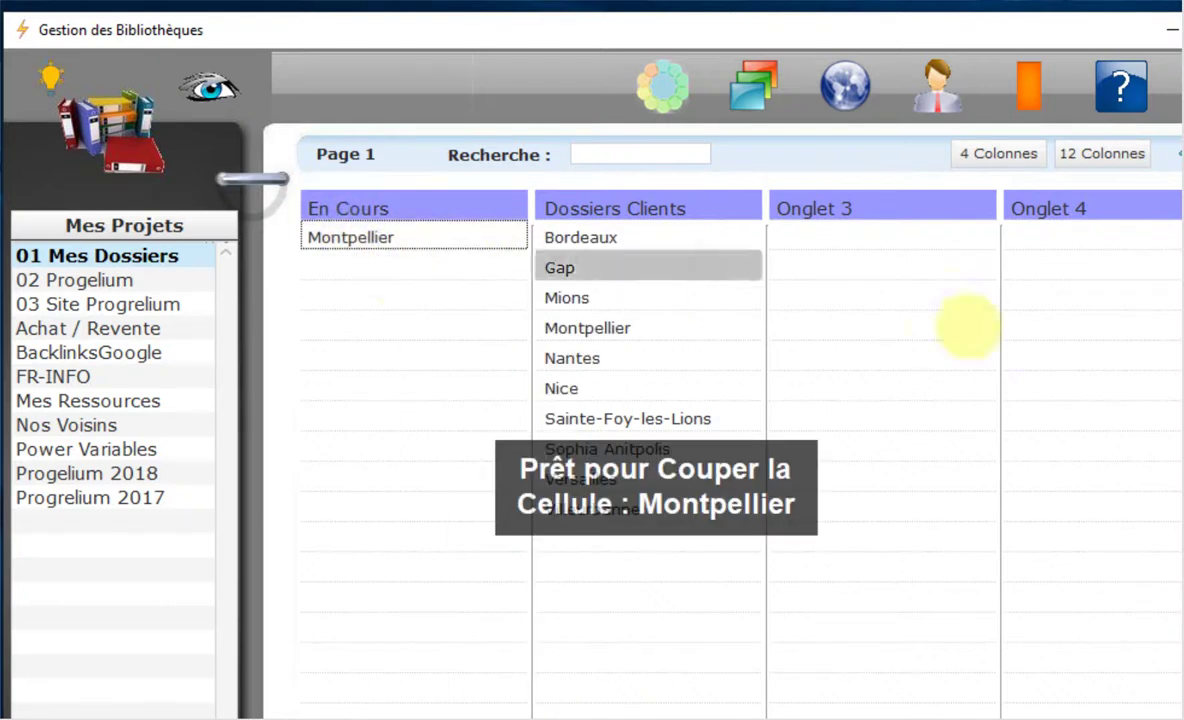
right_click(876, 255)
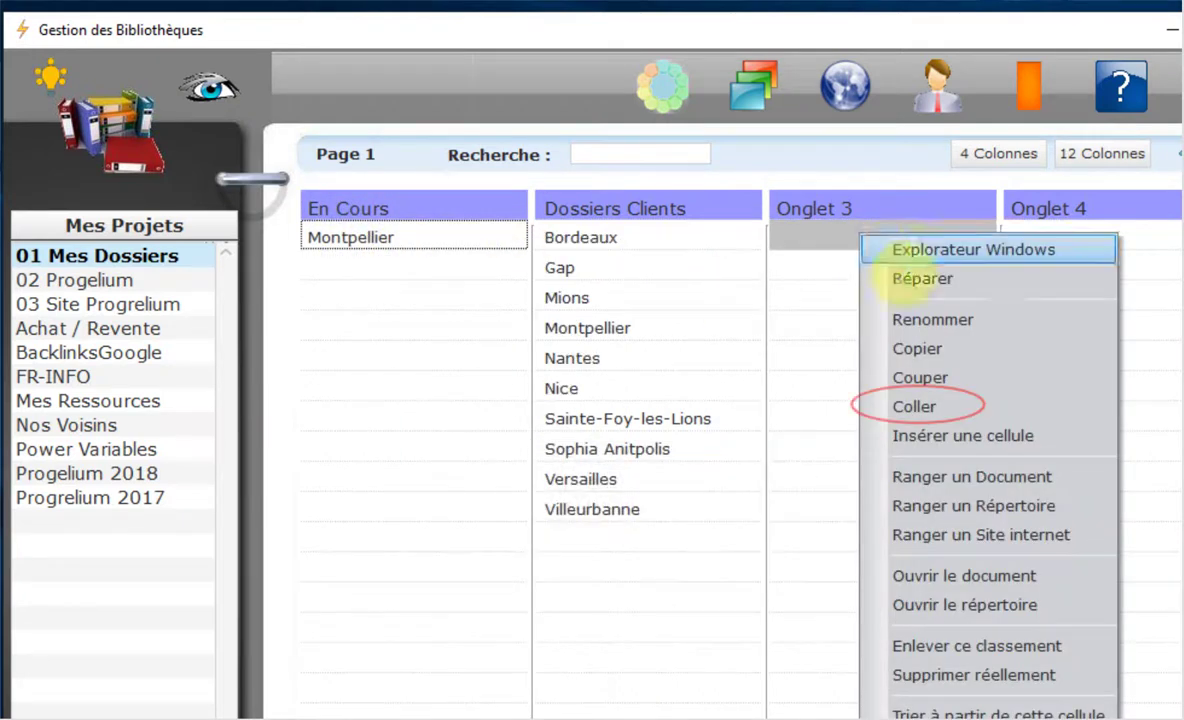
click(880, 404)
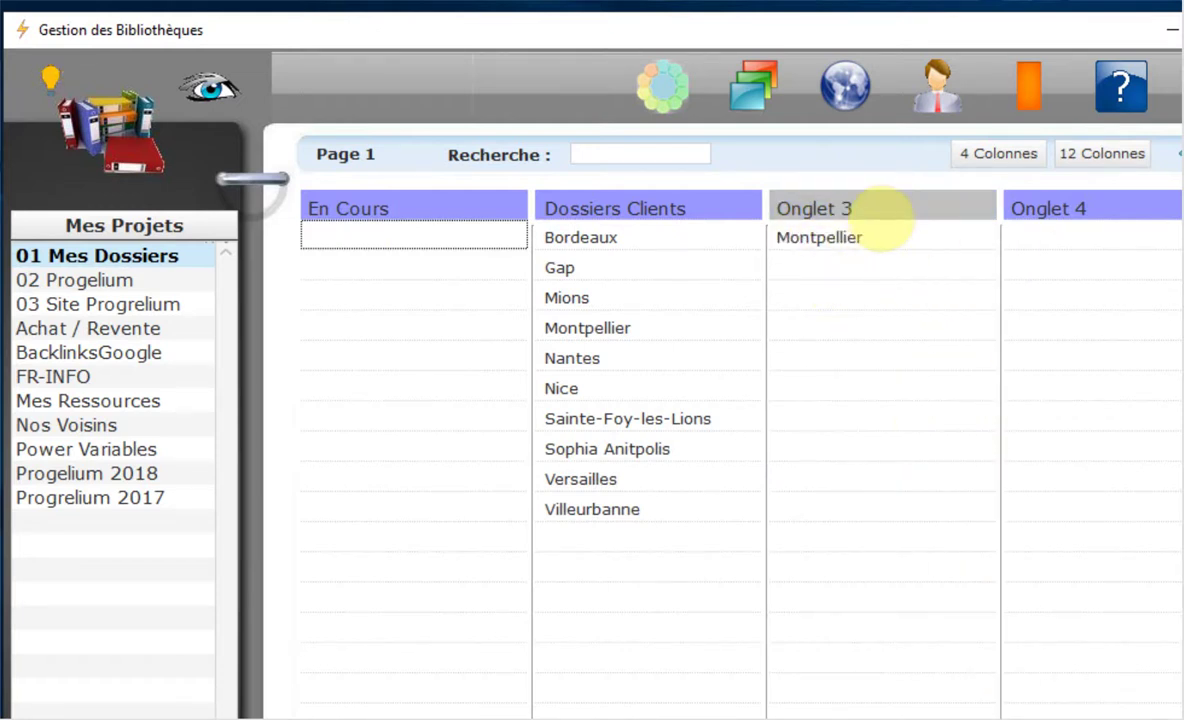
drag(877, 230, 618, 213)
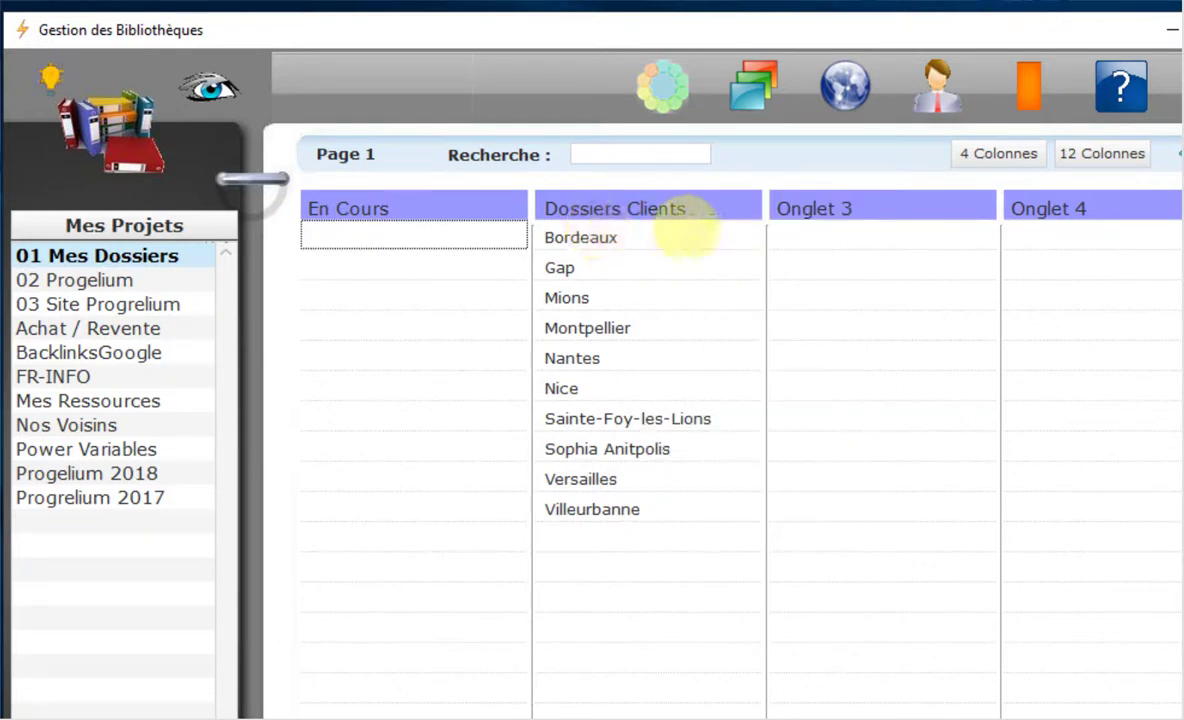
Step: Cut the whole Dossiers Clients column and paste it over the Onglet 4 column, accepting the column replacement
right_click(697, 210)
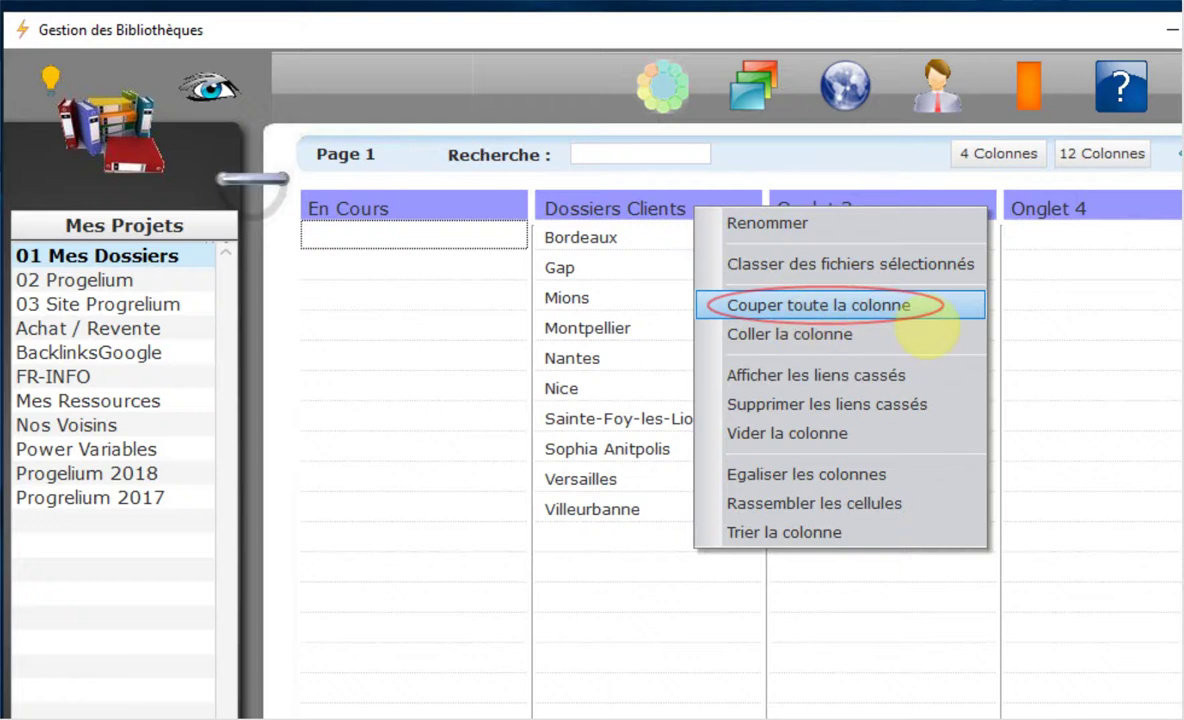
click(940, 308)
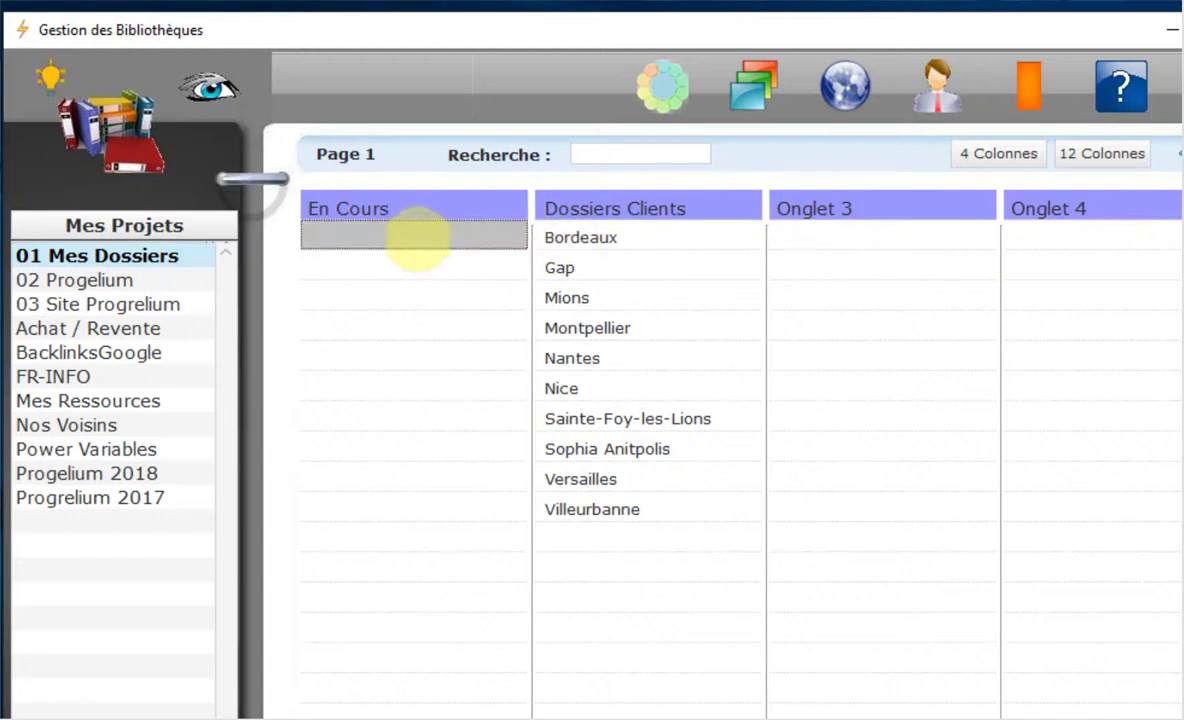
click(418, 238)
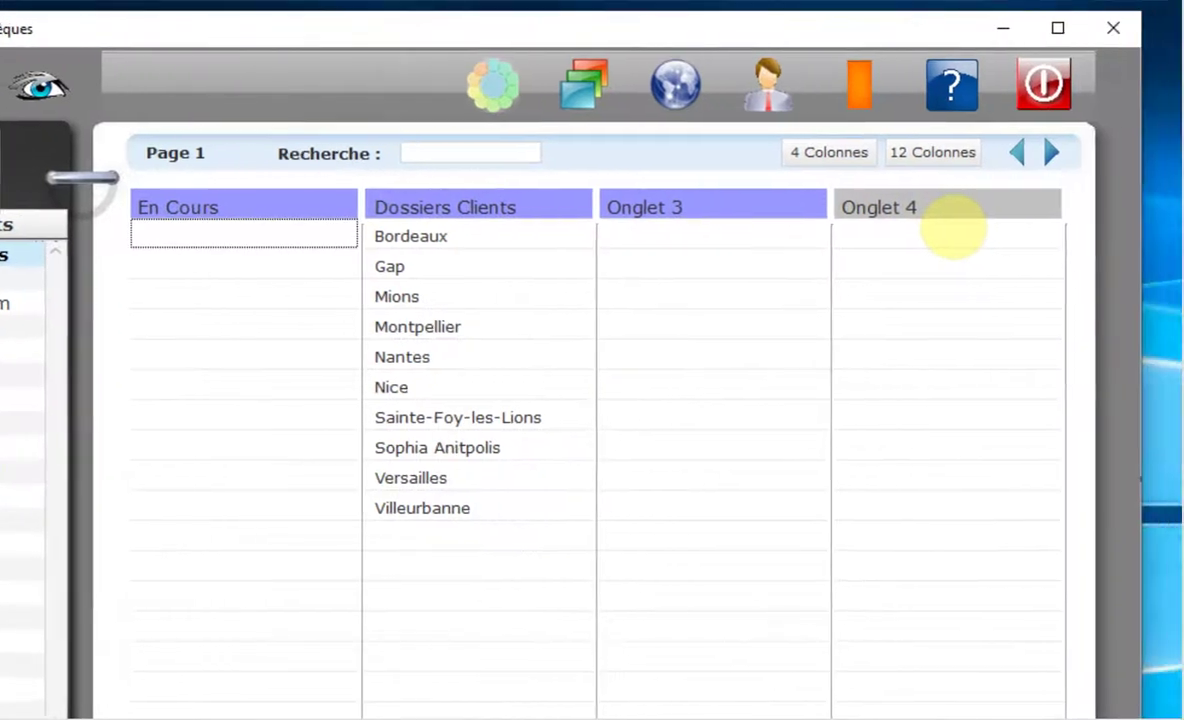
click(955, 228)
right_click(918, 223)
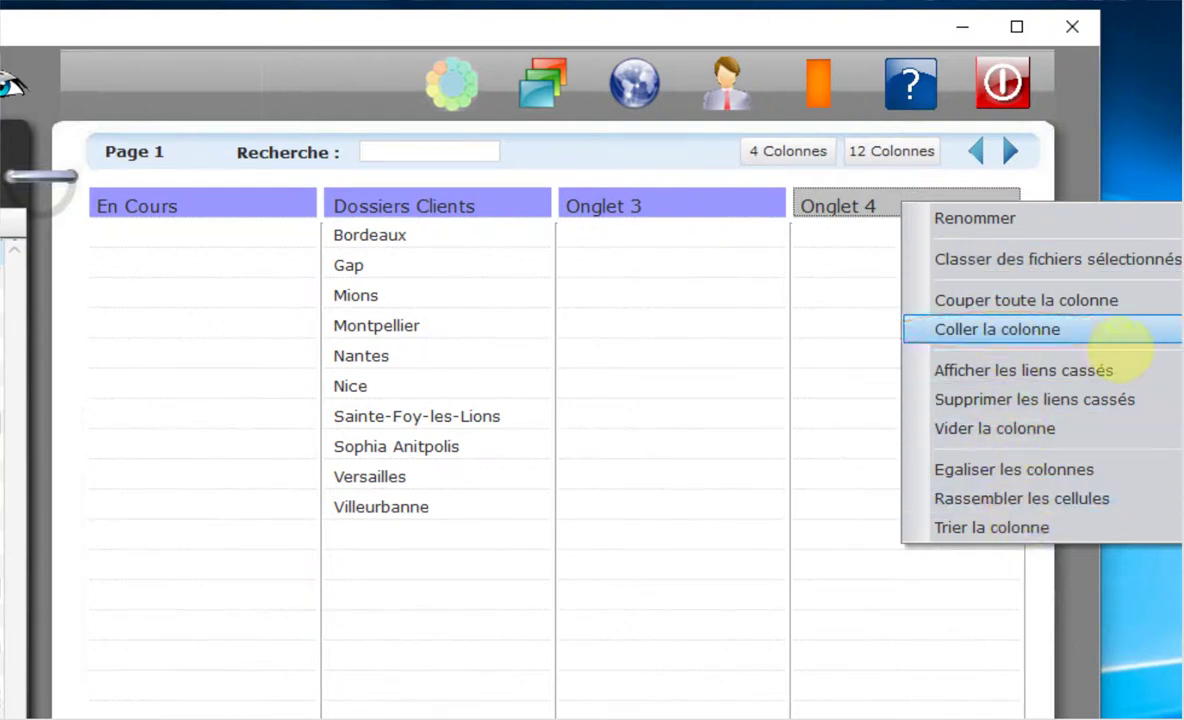
click(1112, 335)
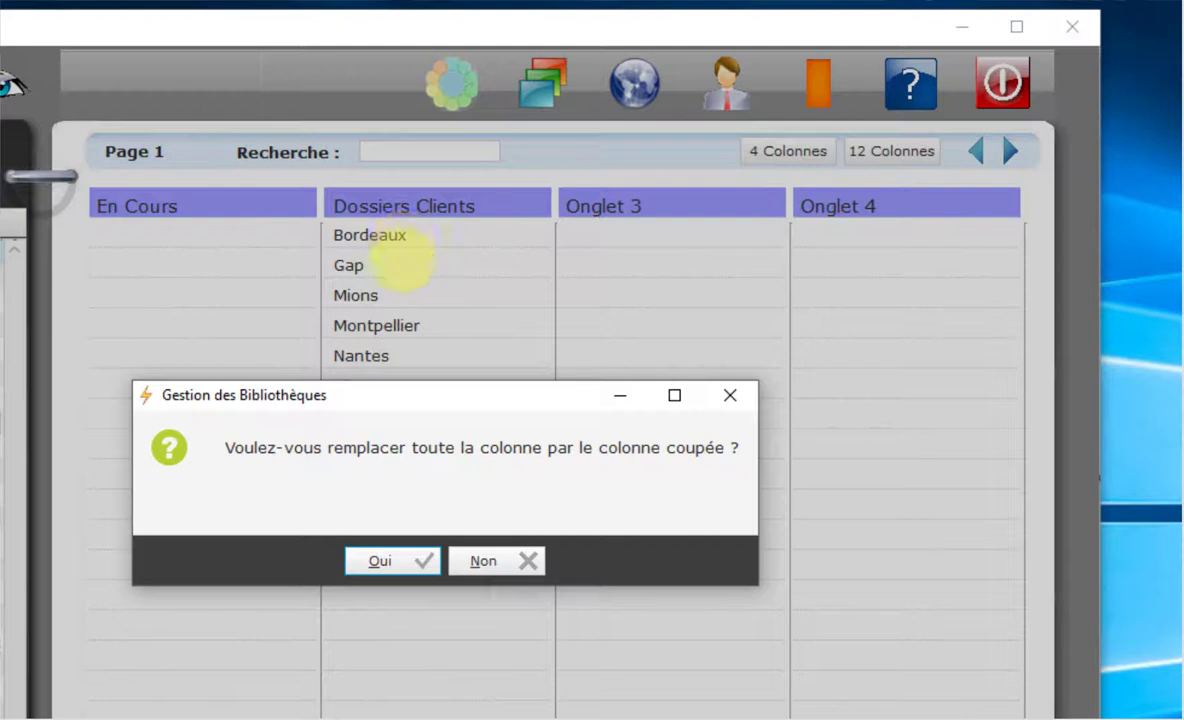
click(392, 564)
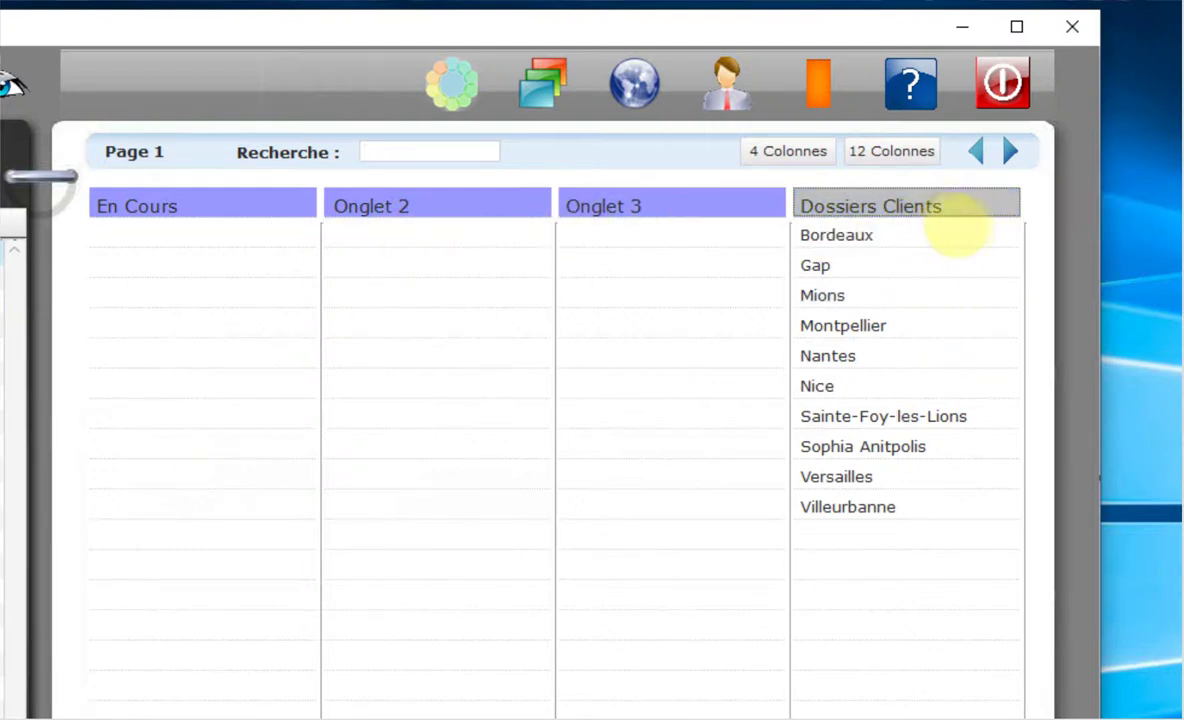
Step: Move the whole Dossiers Clients column from 01 Mes Dossiers to the Onglet 2 column of Mes Ressources, accepting the replacement
right_click(928, 212)
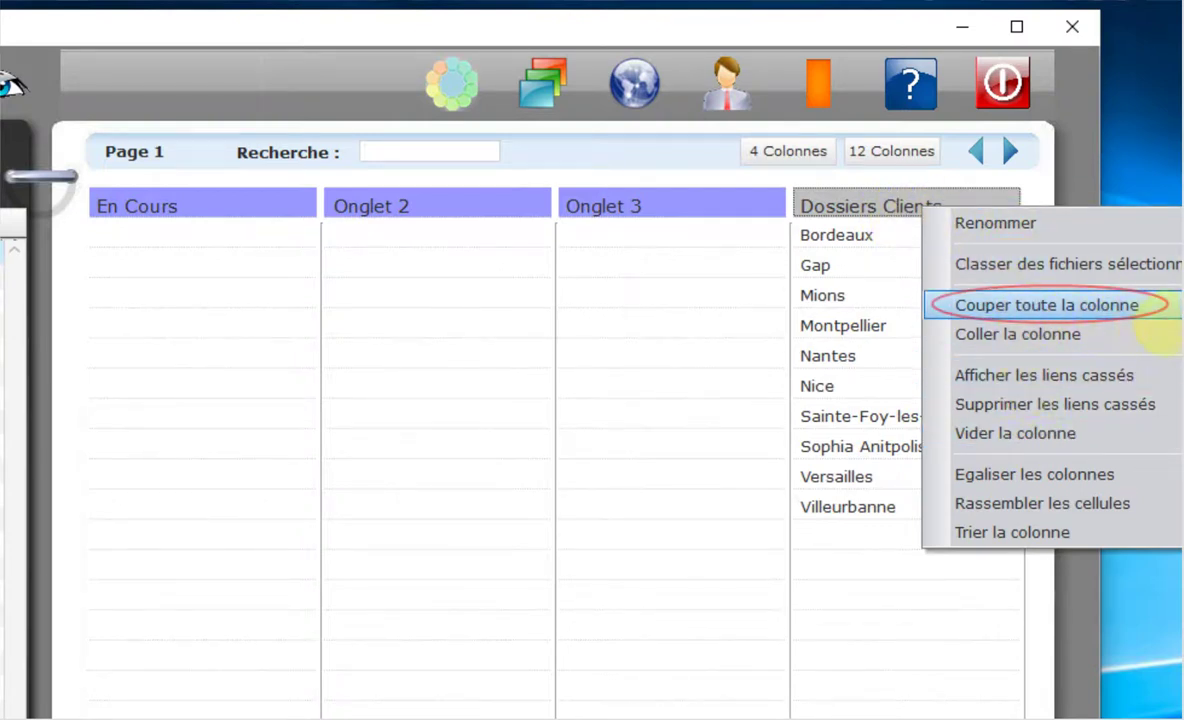
click(1160, 308)
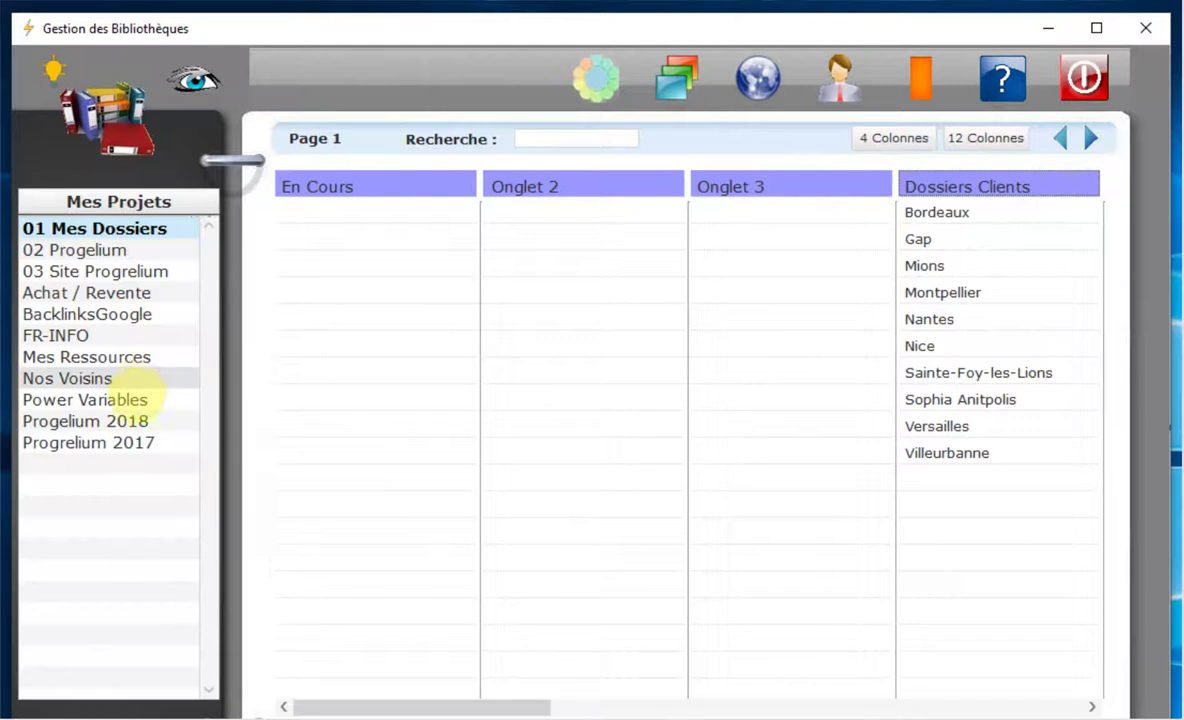
click(105, 360)
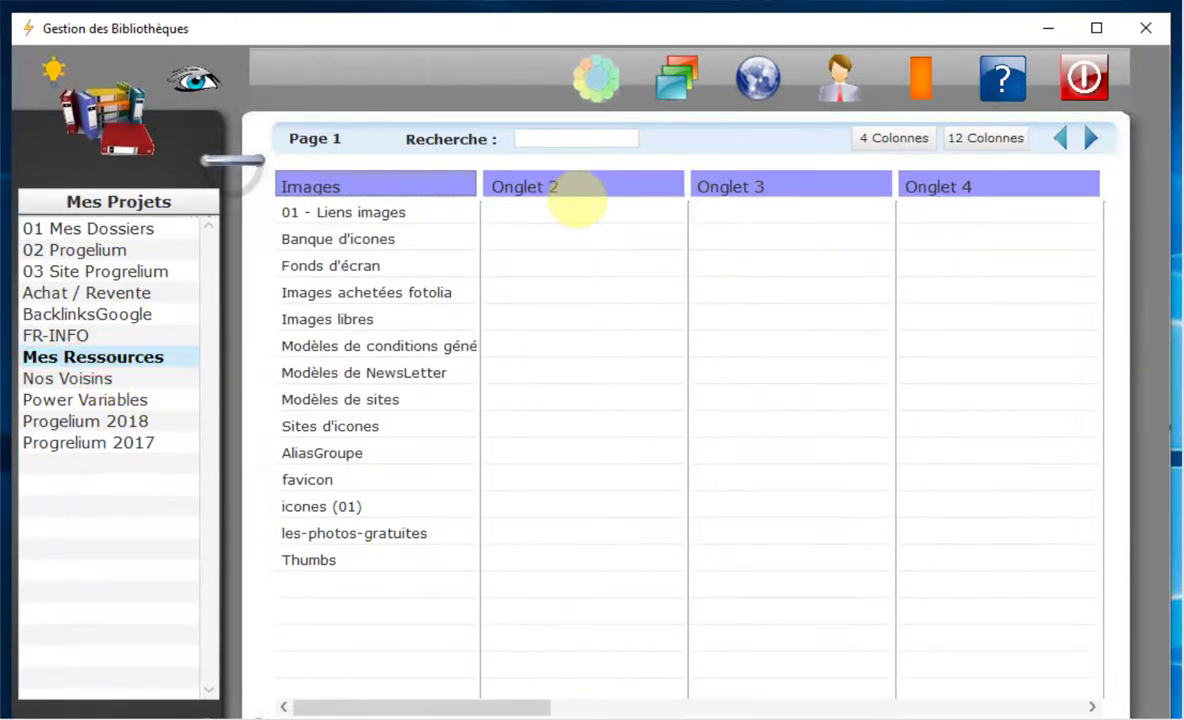
right_click(612, 190)
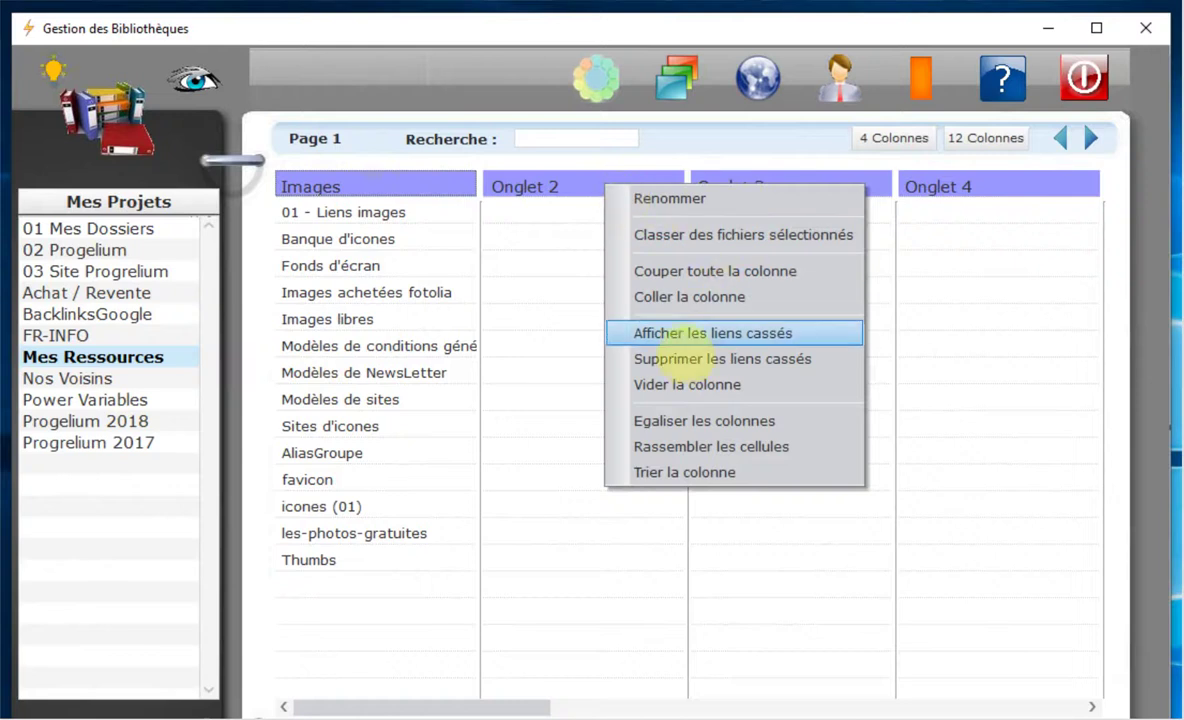
click(758, 298)
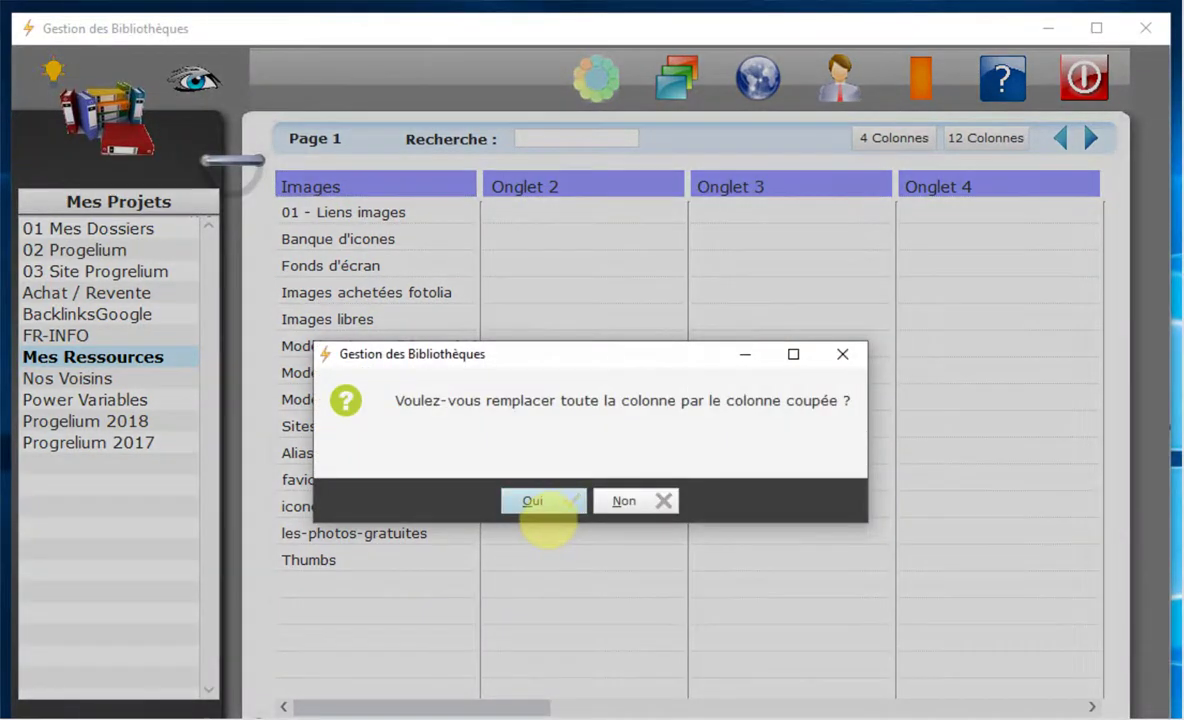
click(545, 510)
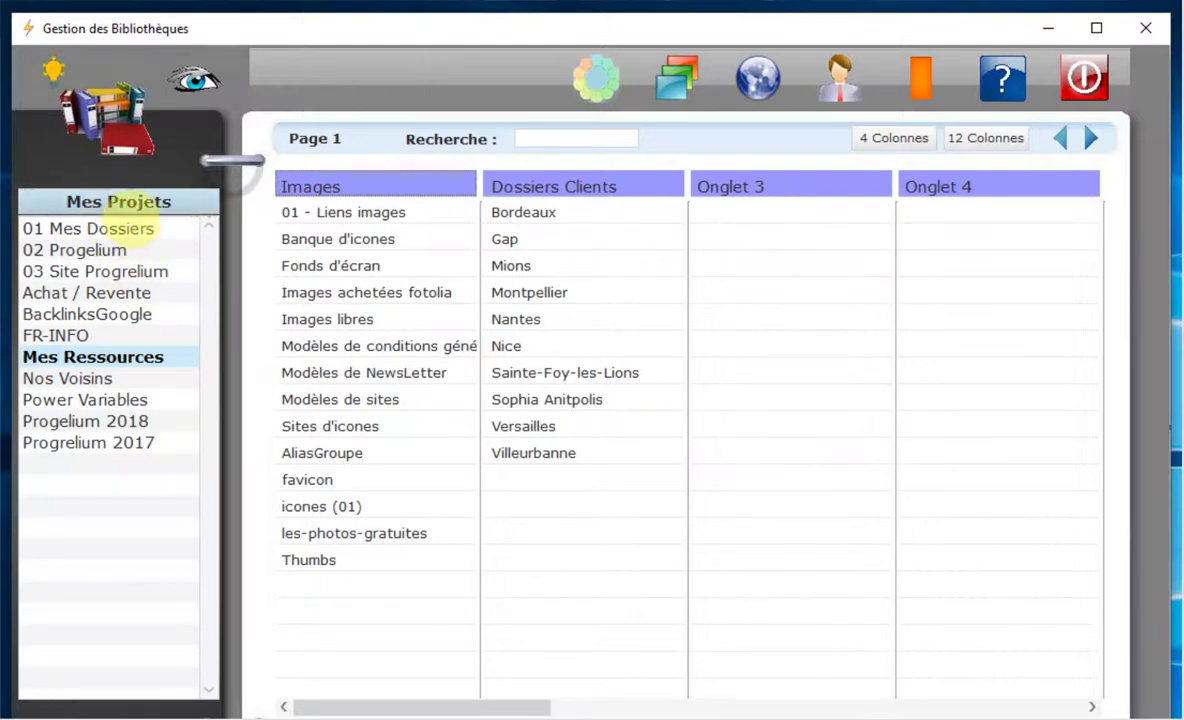
Step: Reopen the Mes Projets library and move the whole Dossiers Clients column from Mes Ressources to the Onglet 2 column of 01 Mes Dossiers, accepting the replacement
click(146, 205)
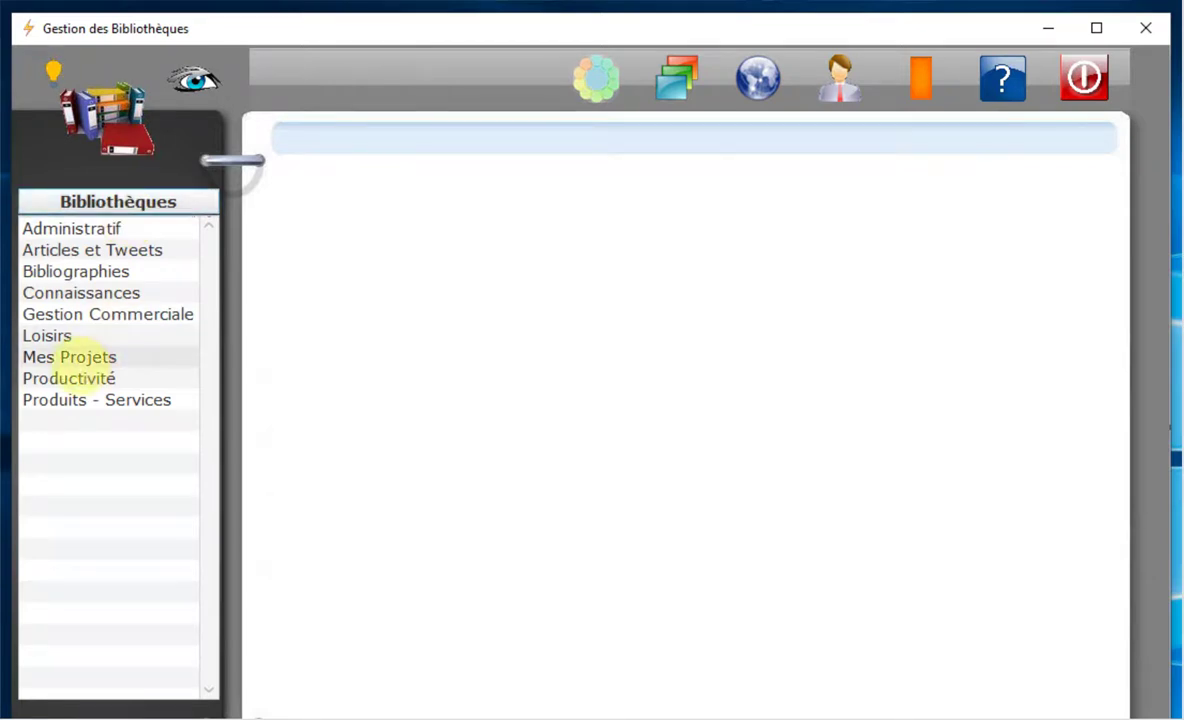
click(74, 362)
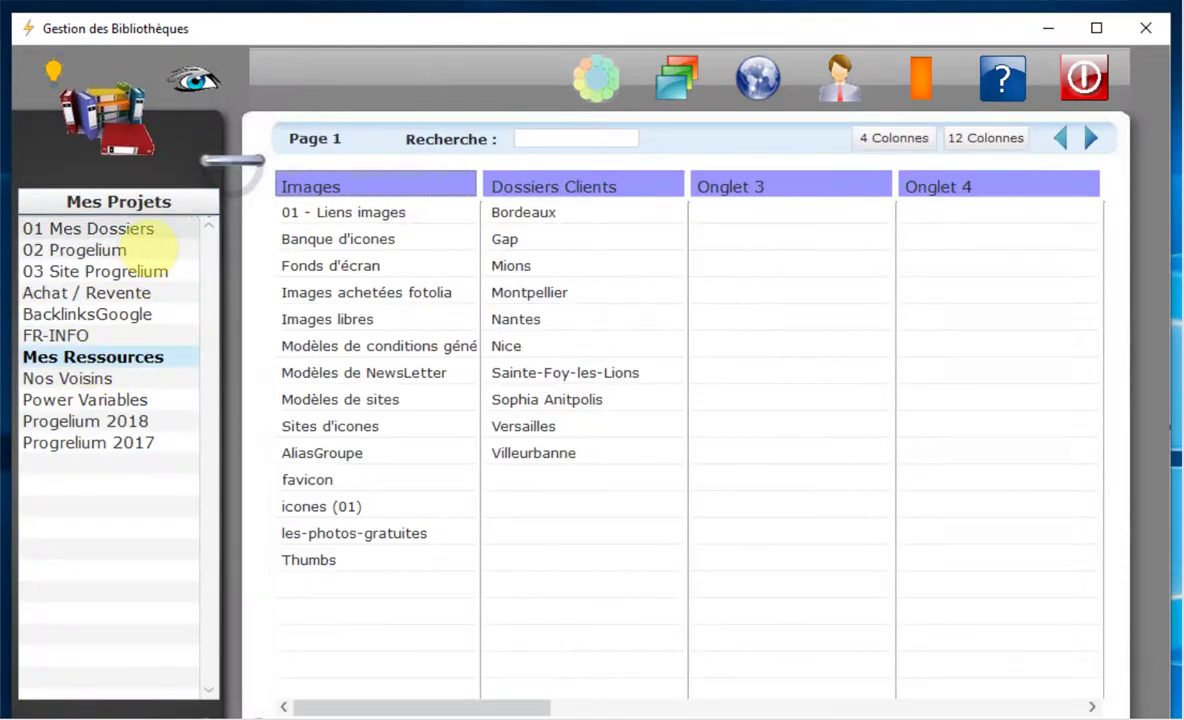
right_click(614, 186)
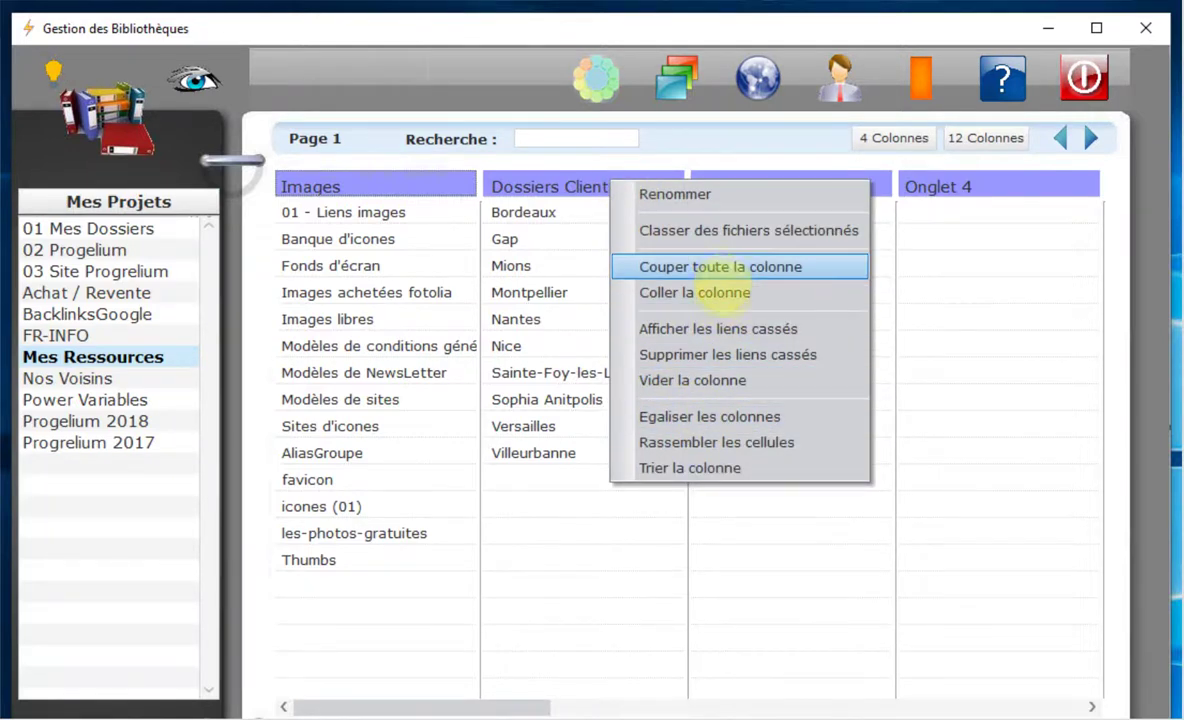
click(712, 267)
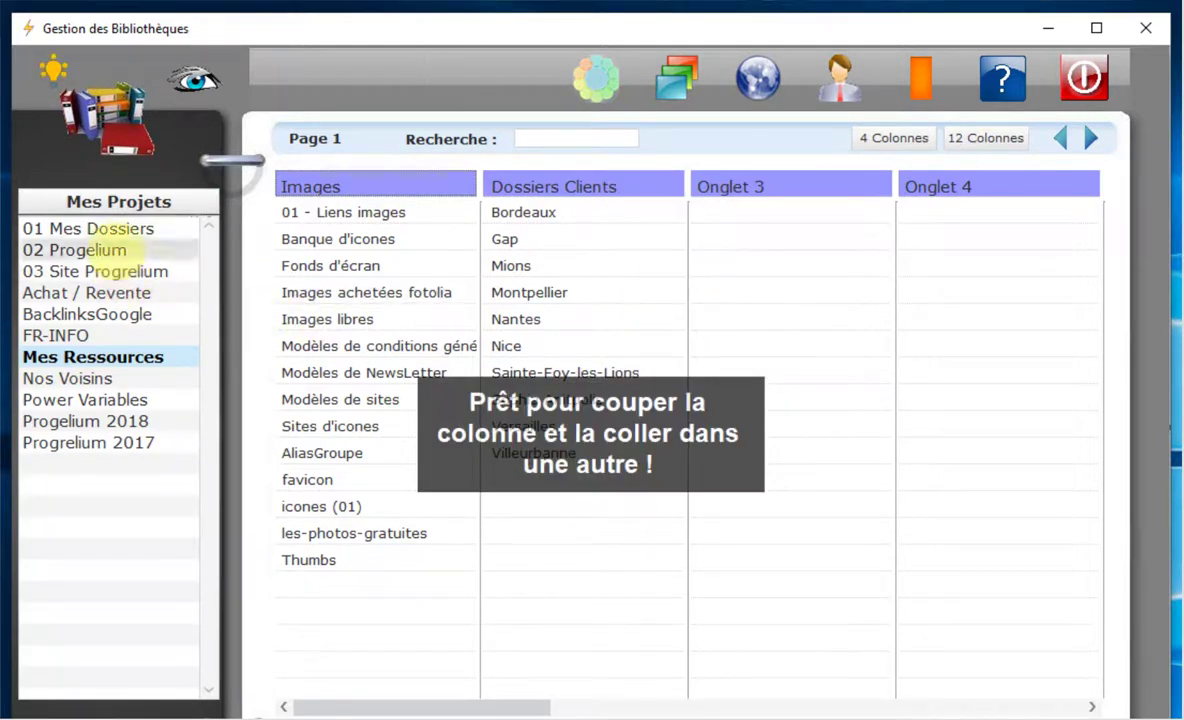
click(118, 228)
right_click(574, 186)
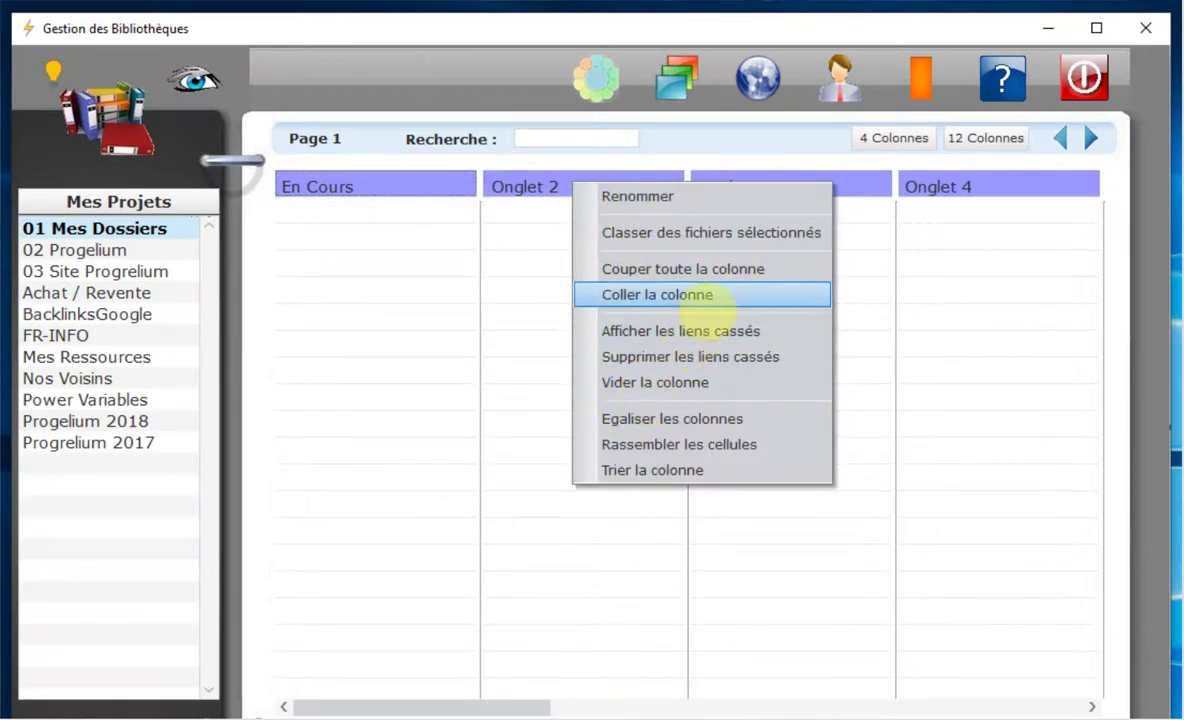
click(705, 294)
click(572, 500)
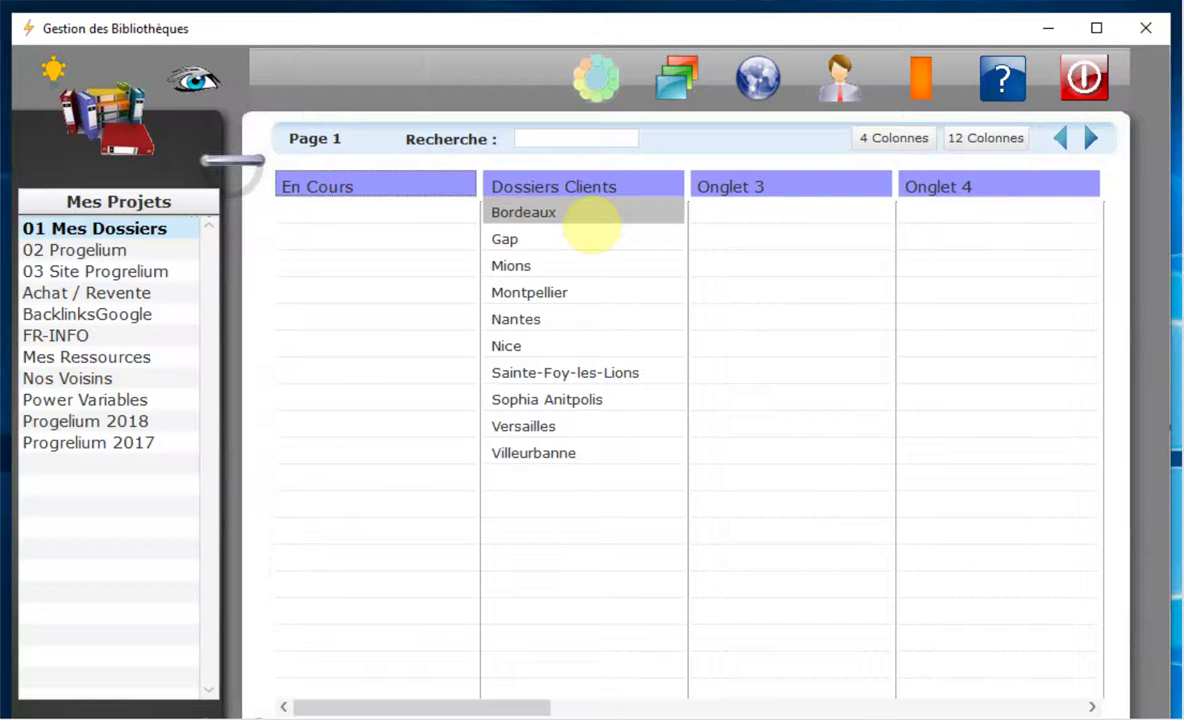
Step: Cut the Bordeaux, Gap, Nice and Sophia Anitpolis cells together from Dossiers Clients and paste them from the first cell of En Cours
ctrl+click(590, 218)
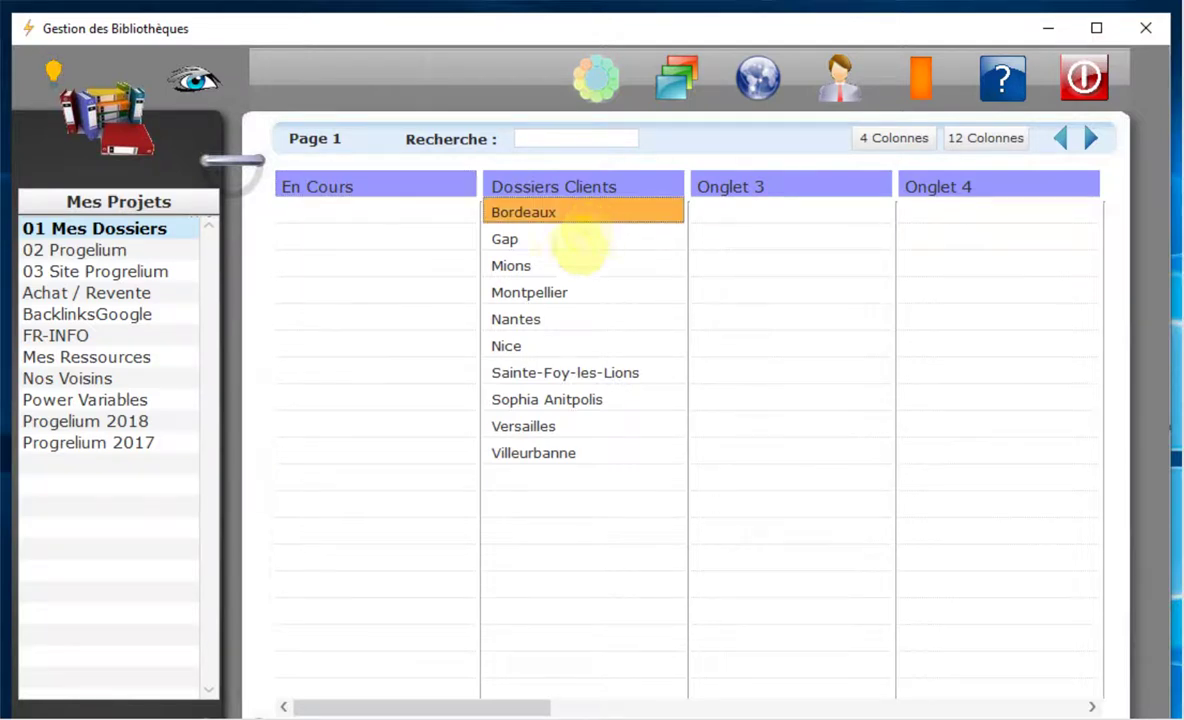
ctrl+click(560, 240)
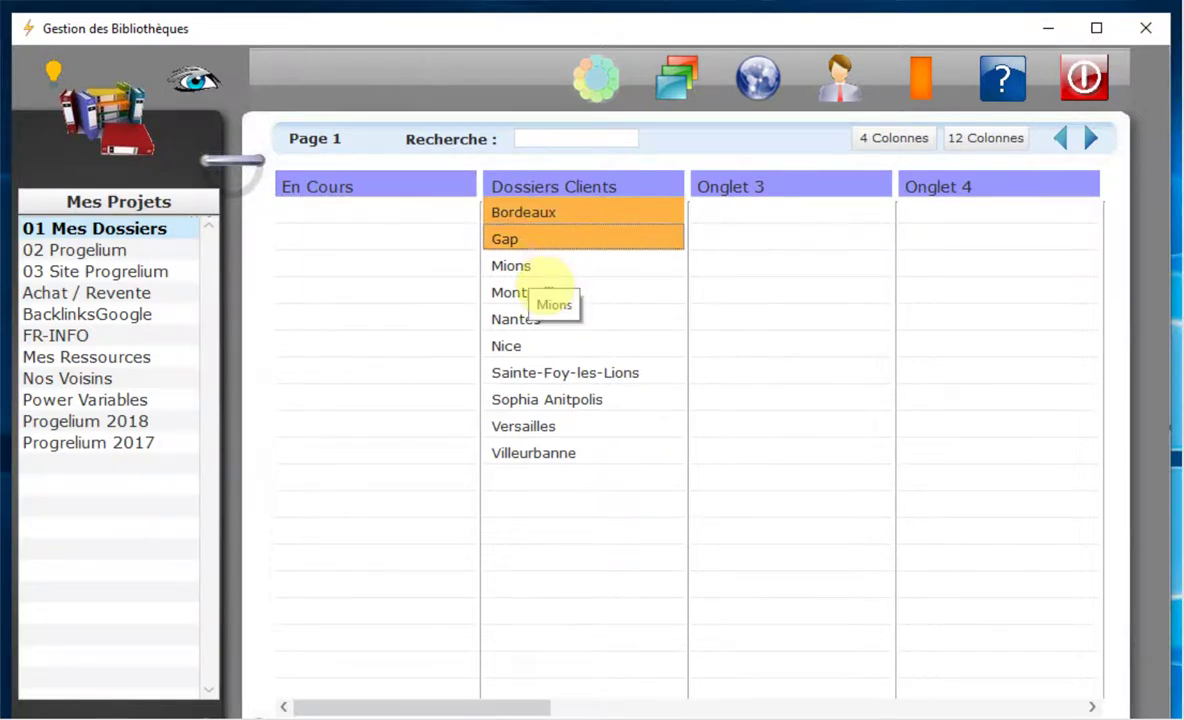
ctrl+click(540, 292)
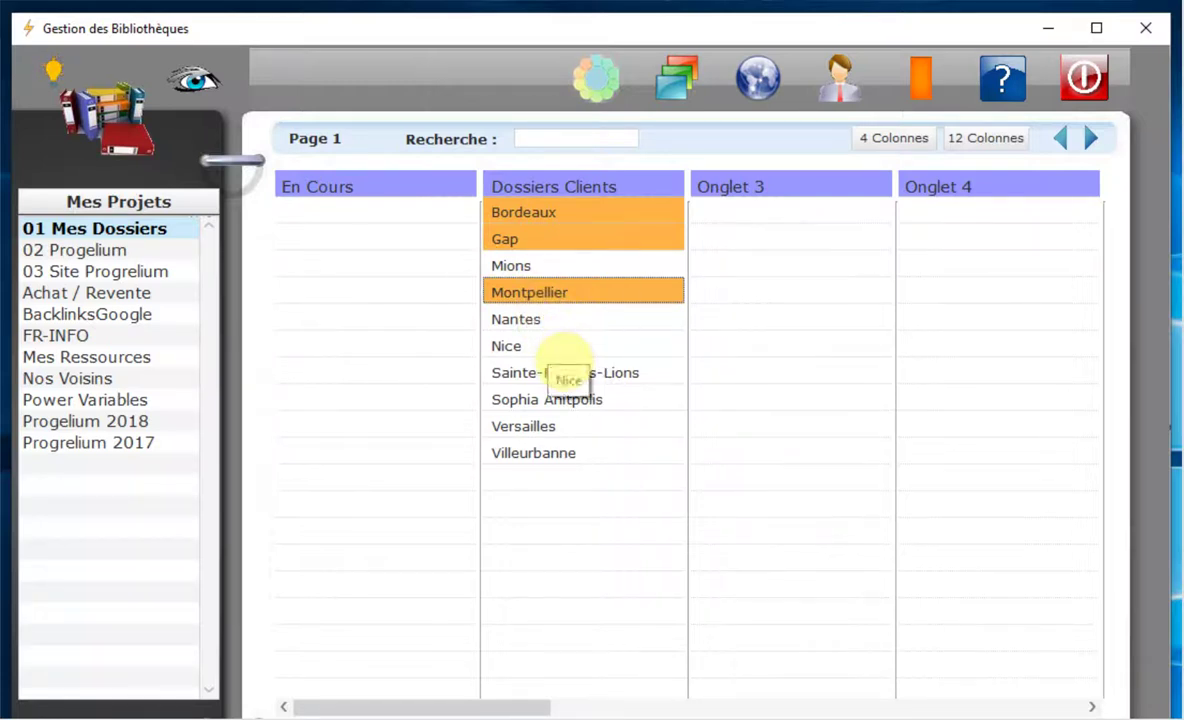
ctrl+click(563, 346)
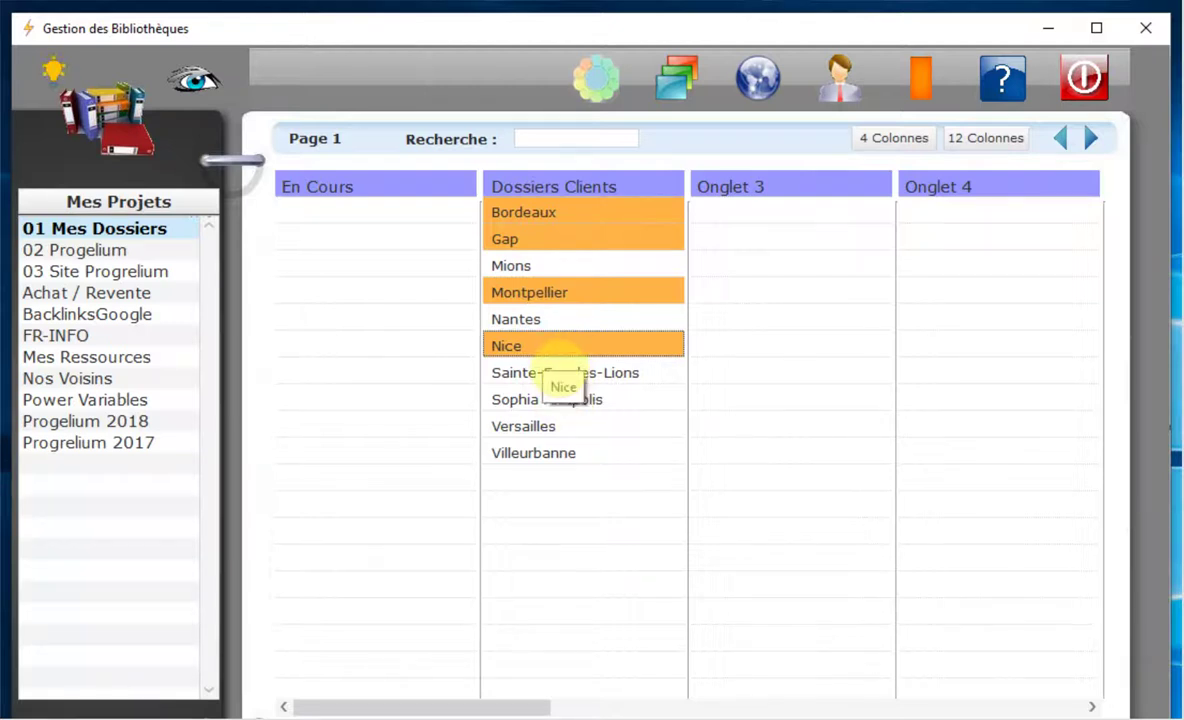
ctrl+click(574, 350)
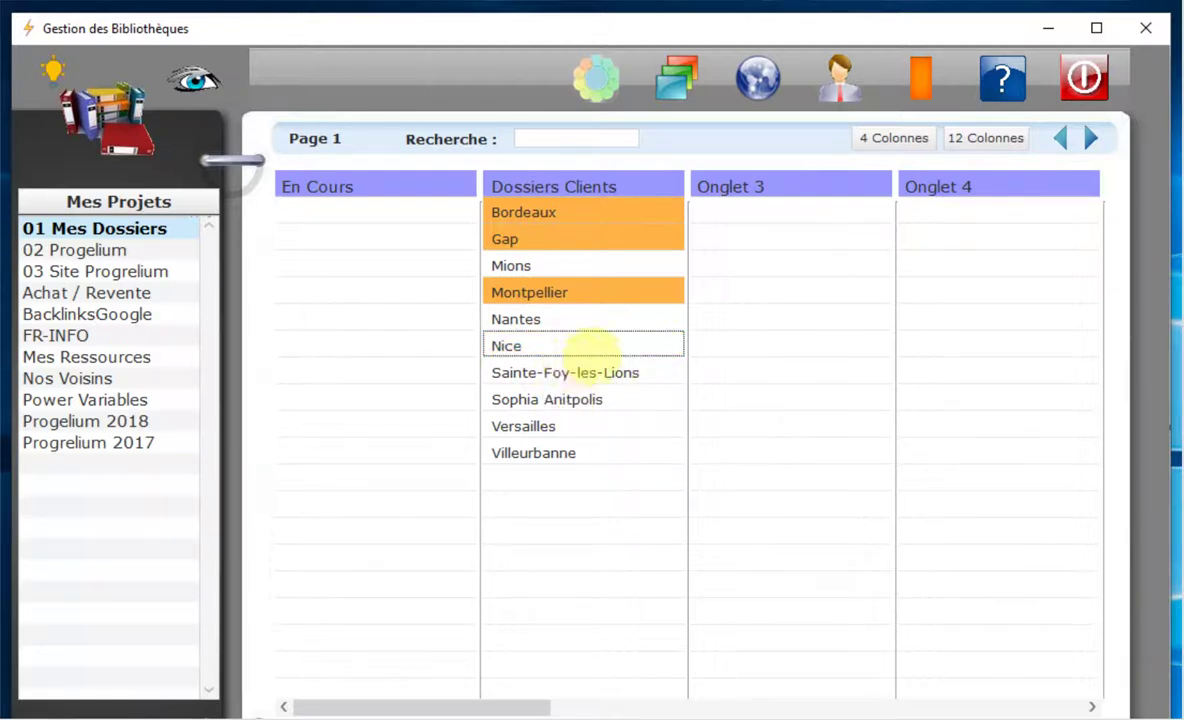
ctrl+click(584, 349)
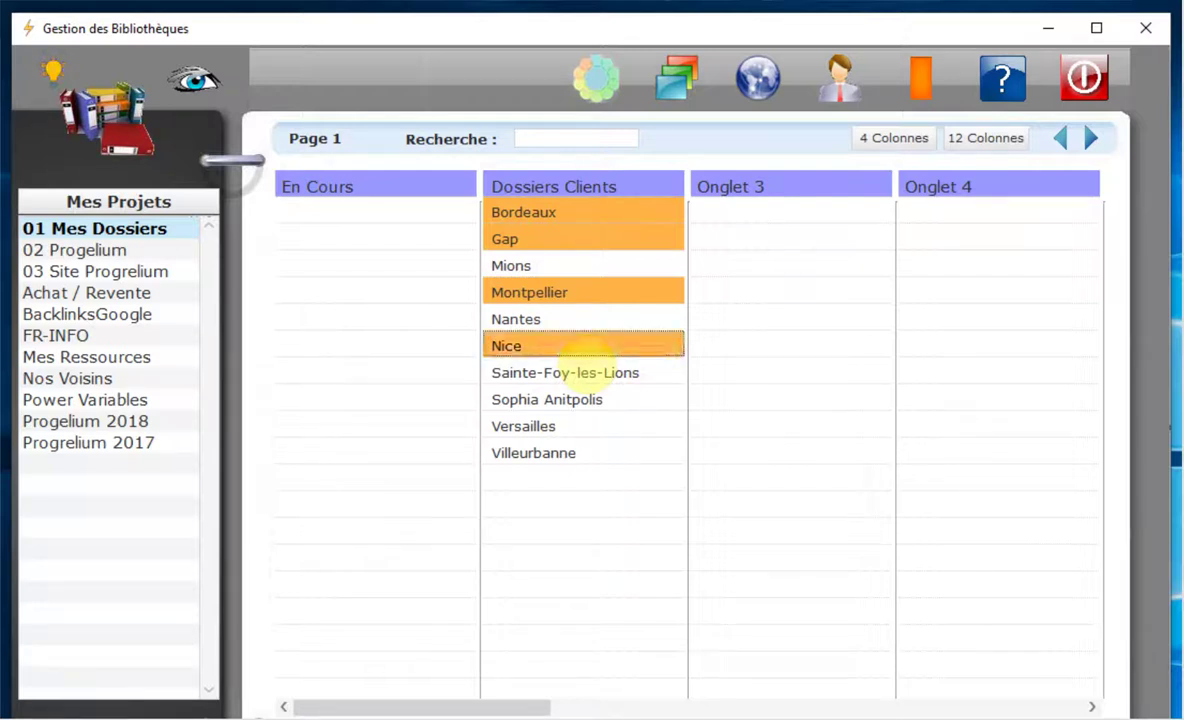
ctrl+click(575, 402)
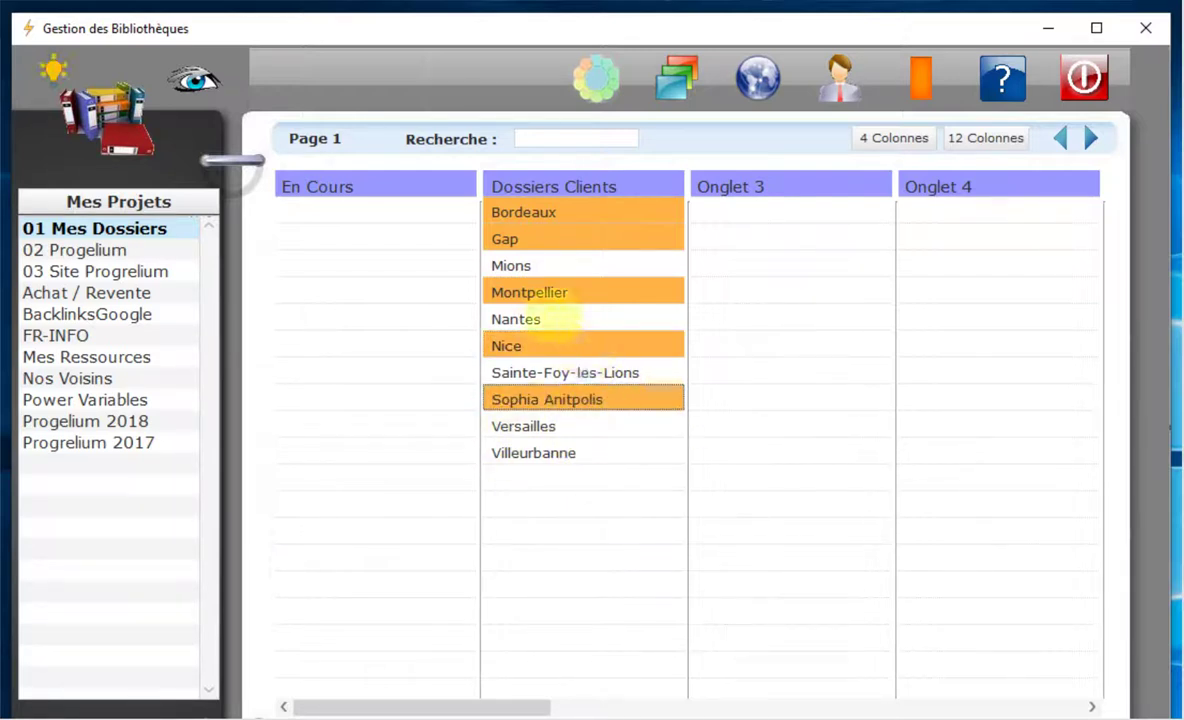
ctrl+click(562, 296)
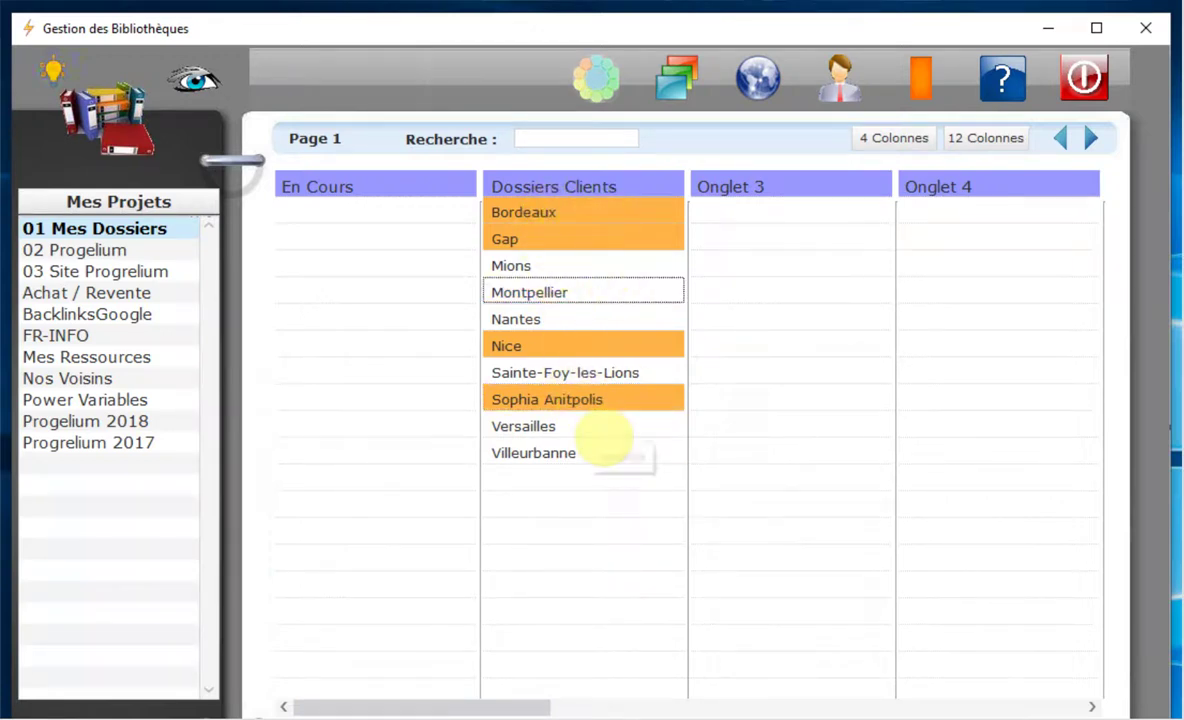
right_click(573, 211)
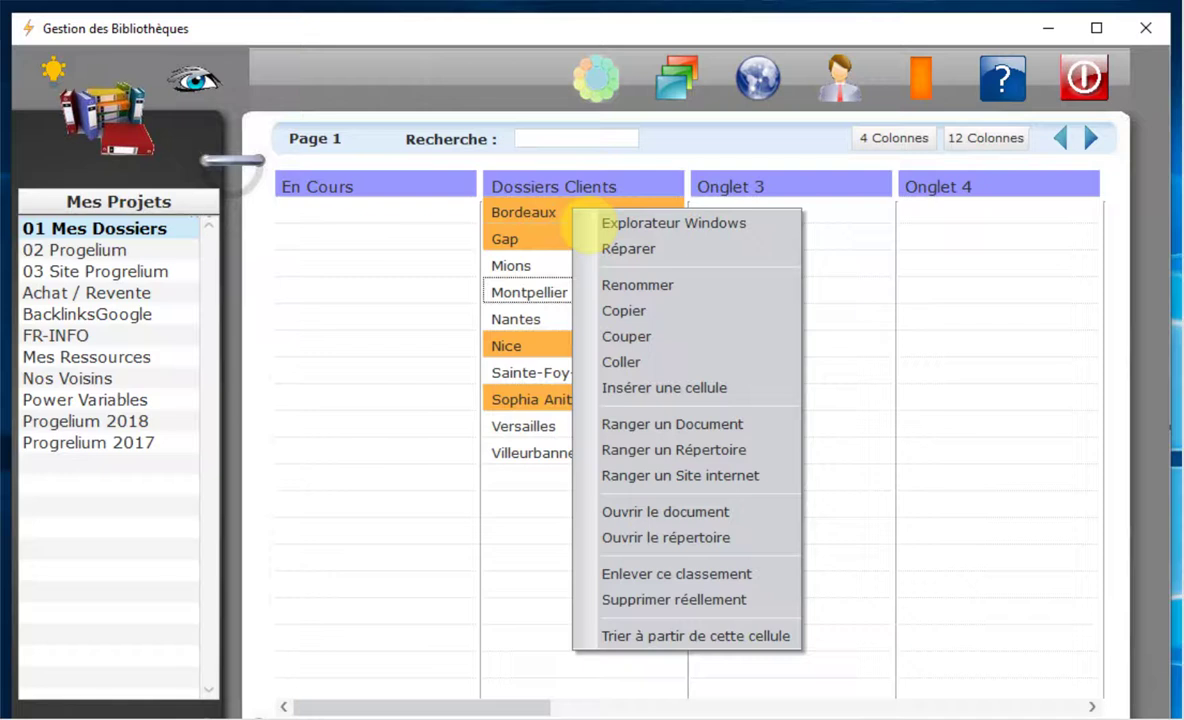
click(672, 340)
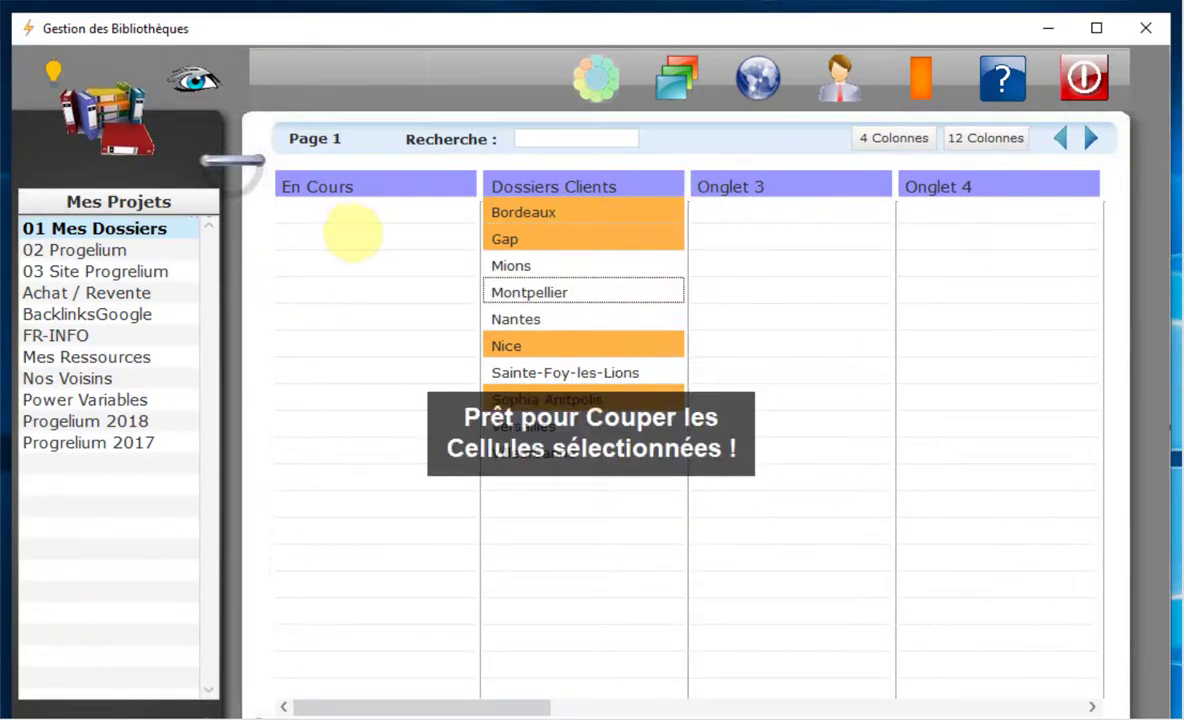
click(350, 218)
right_click(350, 228)
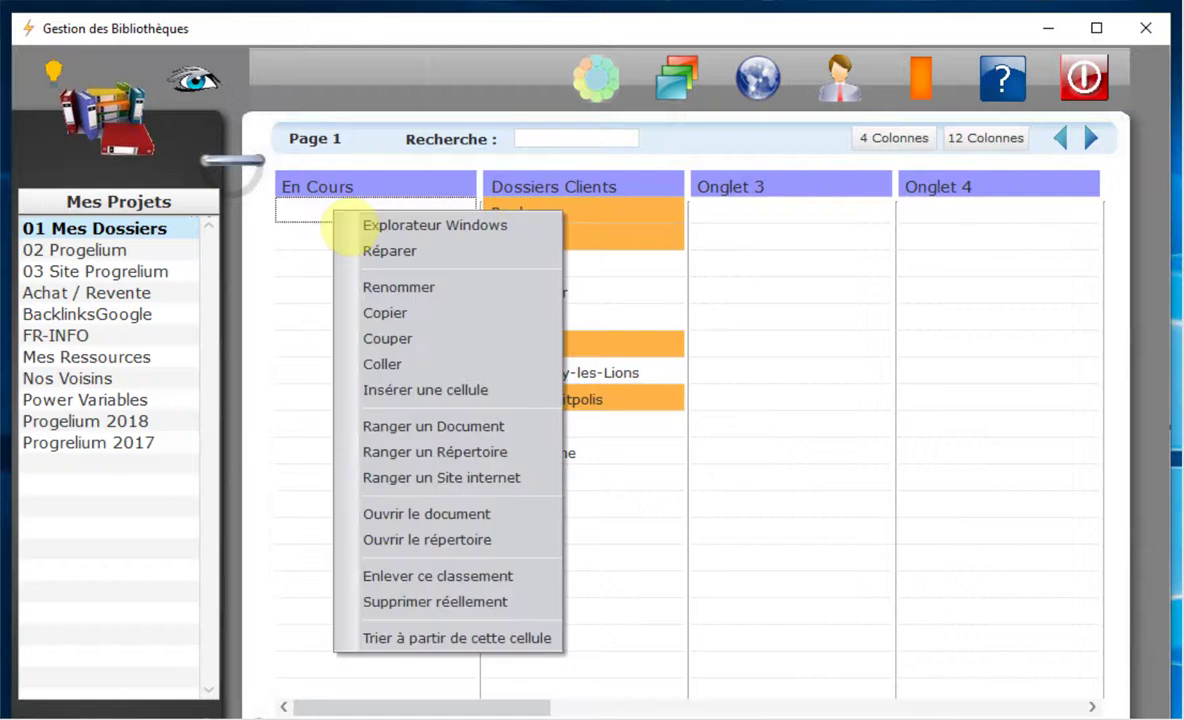
click(410, 364)
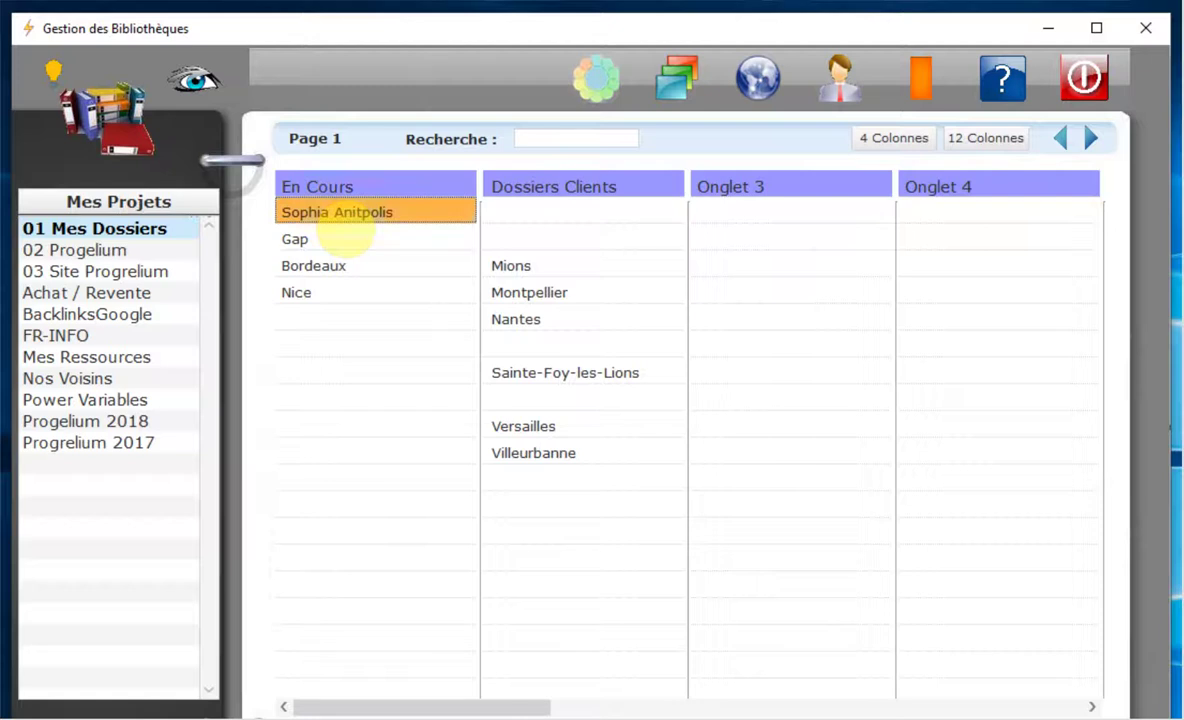
Step: Copy the Sophia Anitpolis, Bordeaux, Mions, Sainte-Foy-les-Lions and Versailles cells together and paste them from the third cell of Onglet 4
click(340, 267)
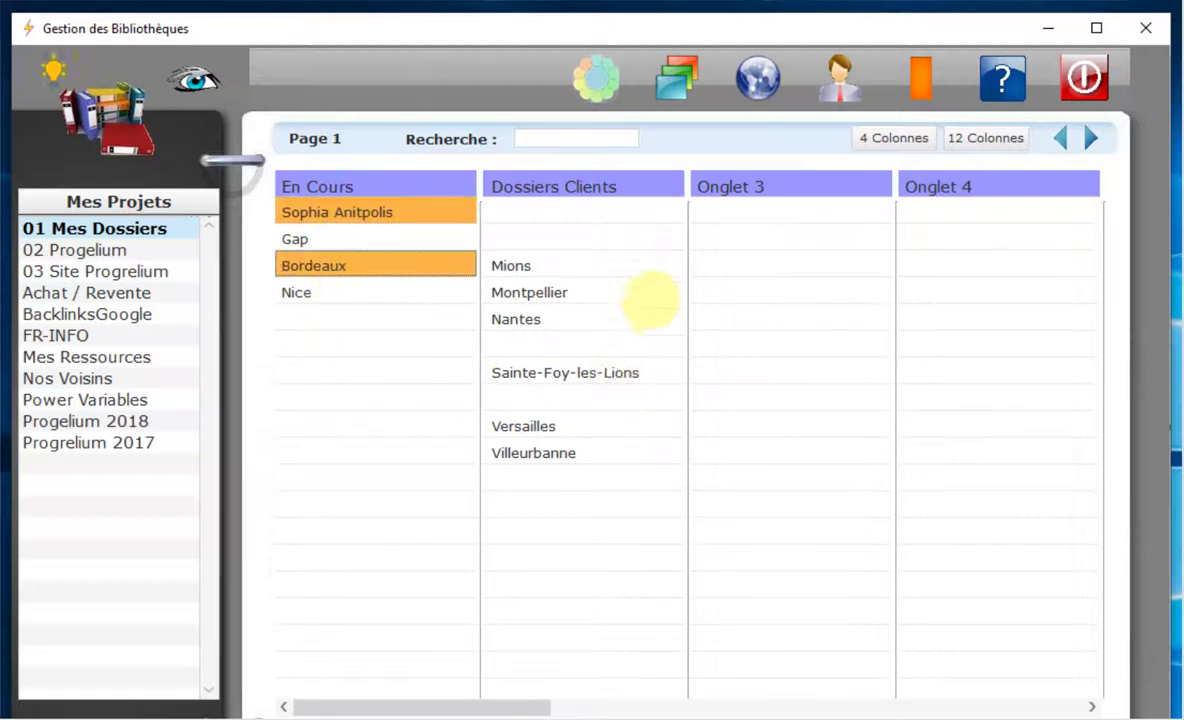
click(512, 267)
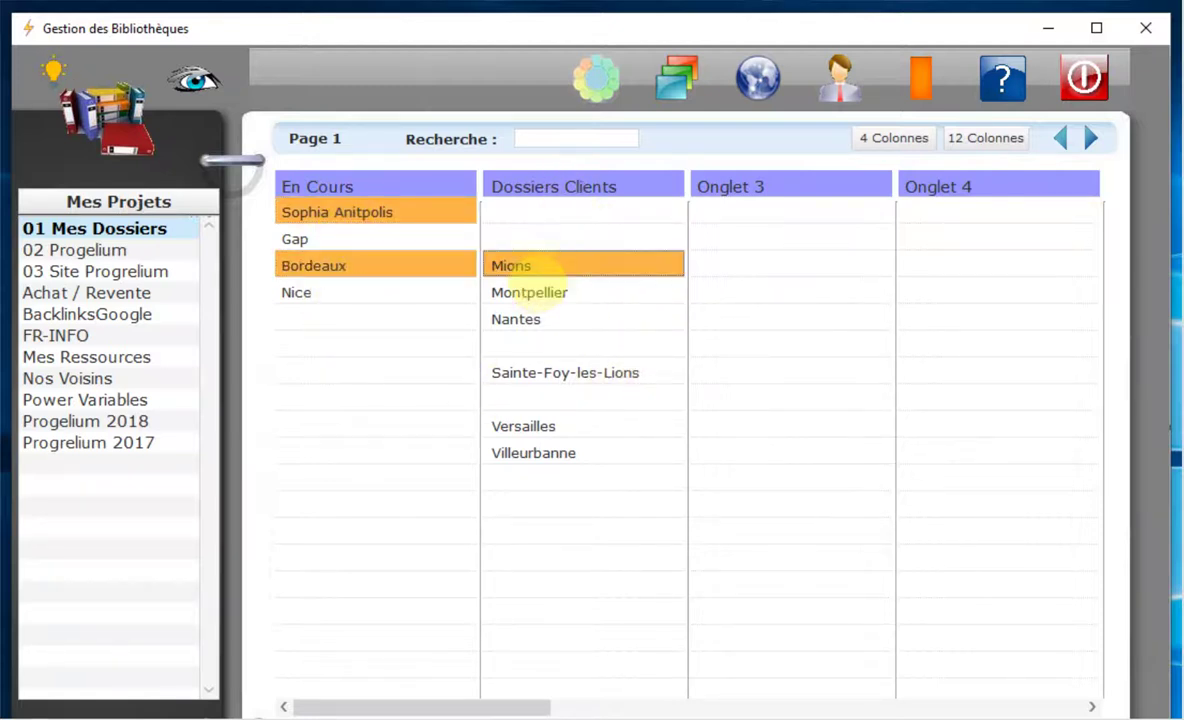
click(545, 373)
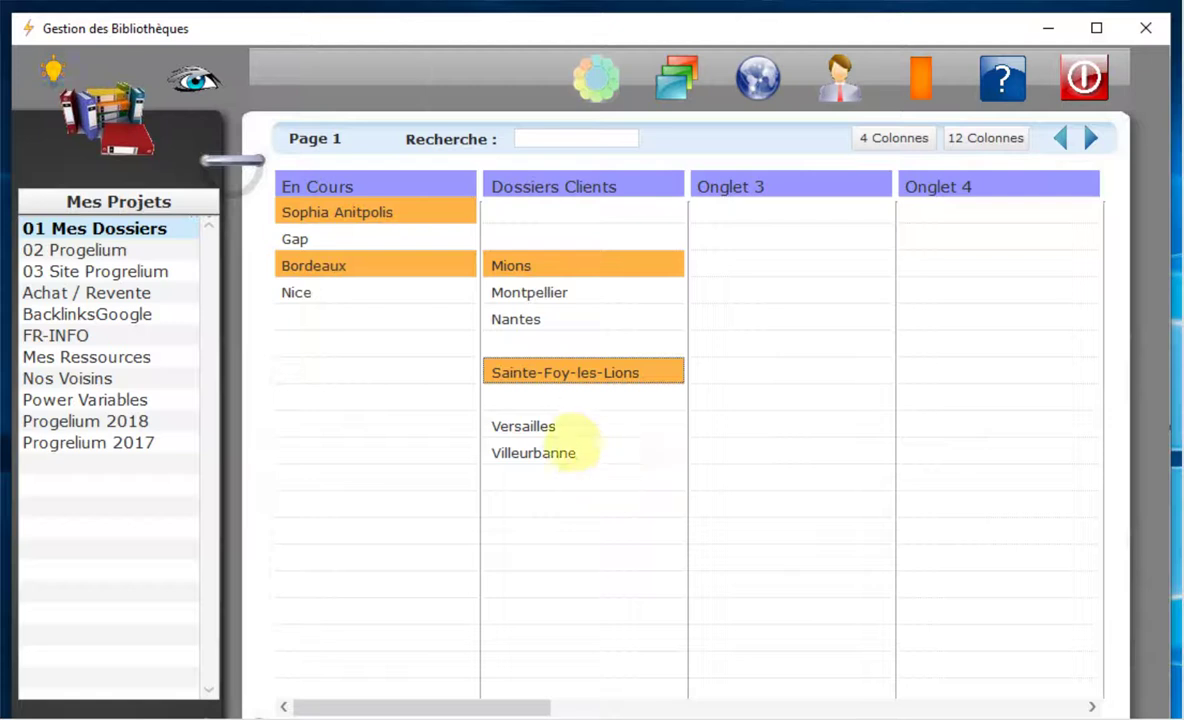
click(525, 426)
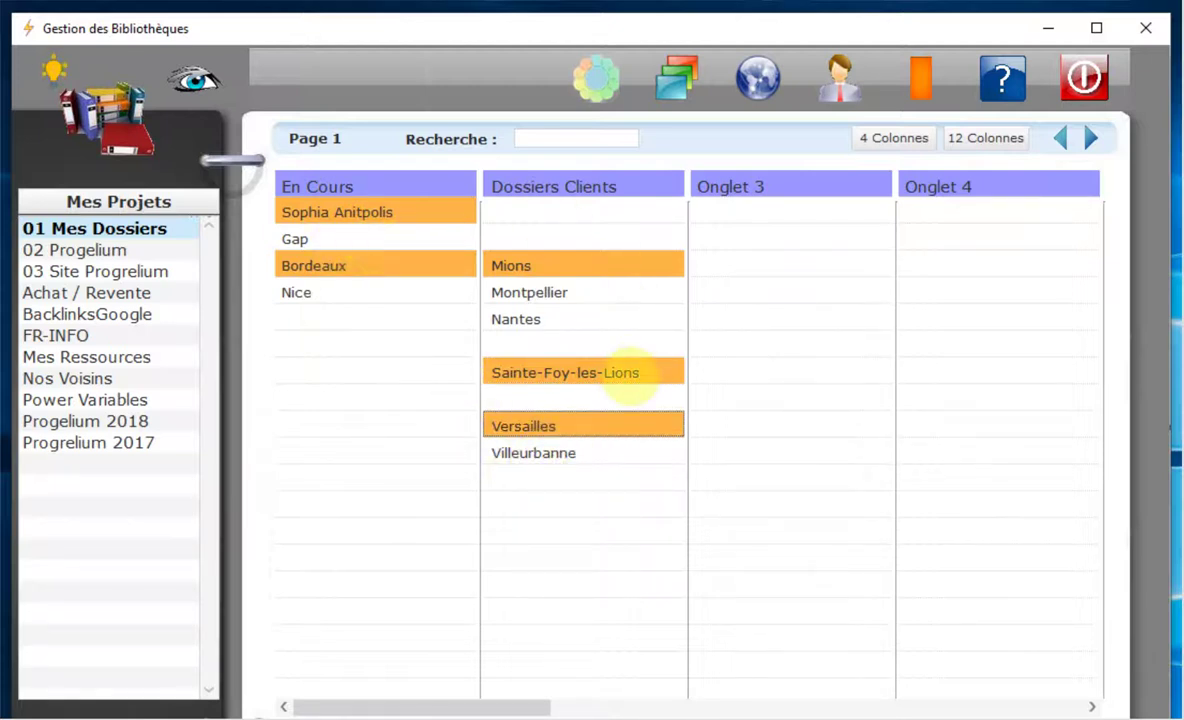
right_click(552, 264)
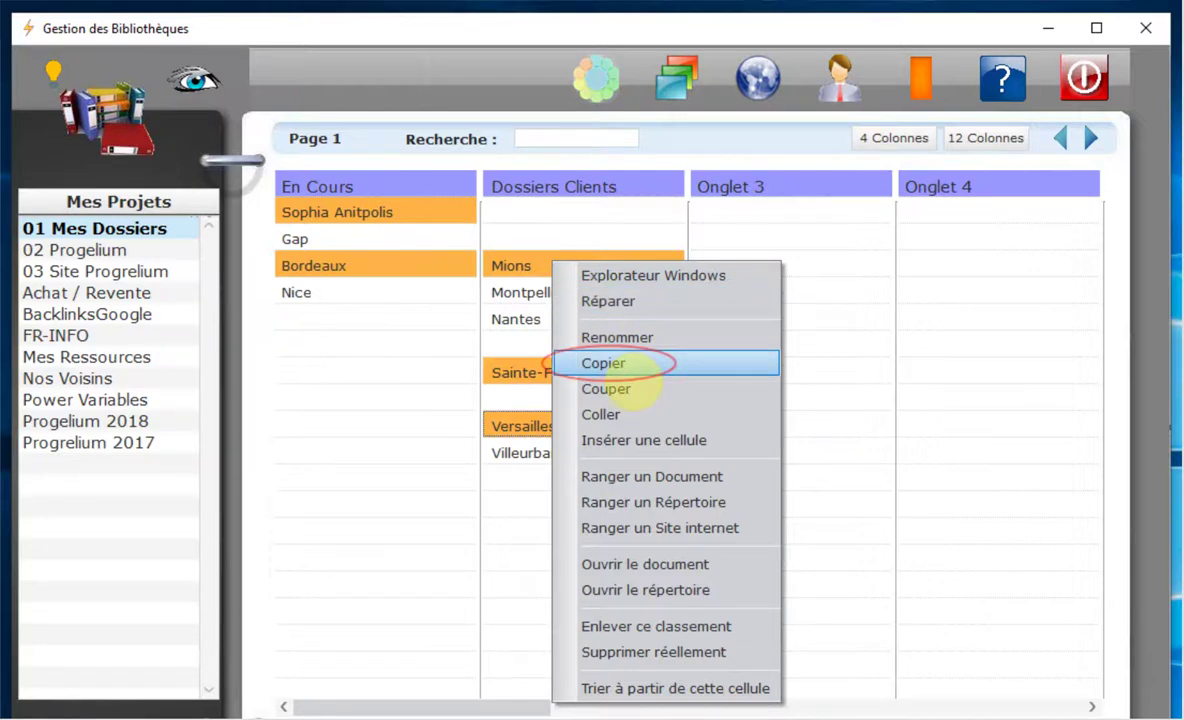
click(620, 365)
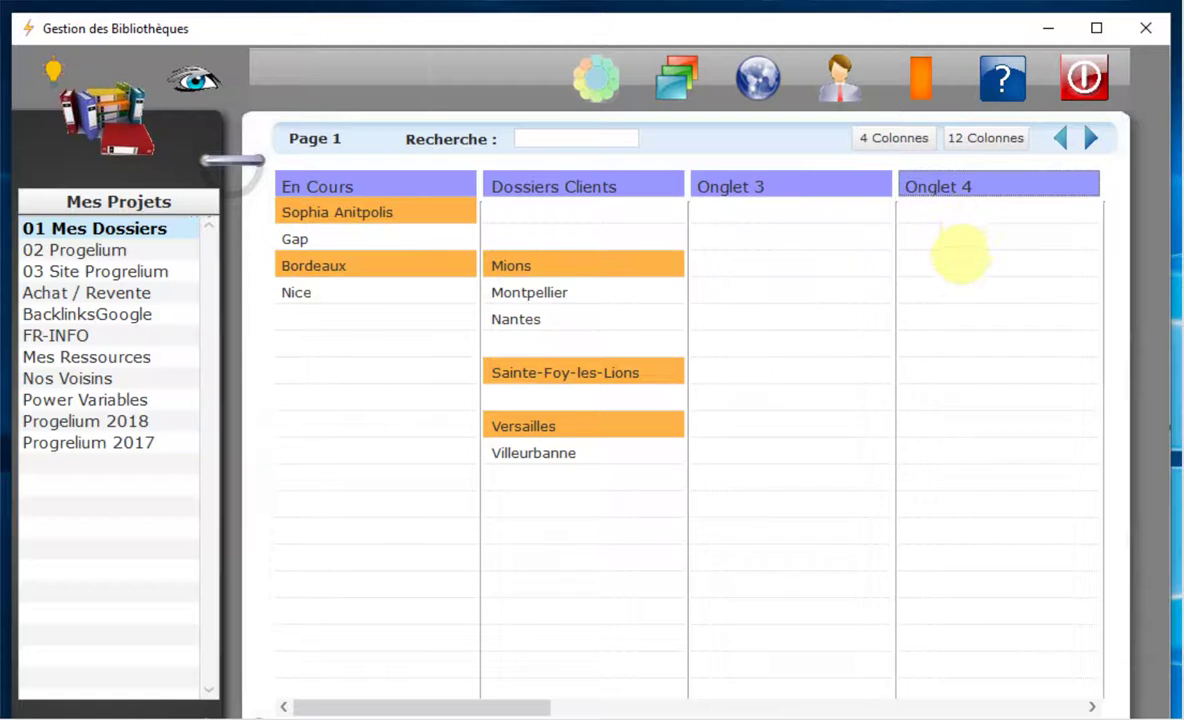
click(958, 264)
right_click(958, 282)
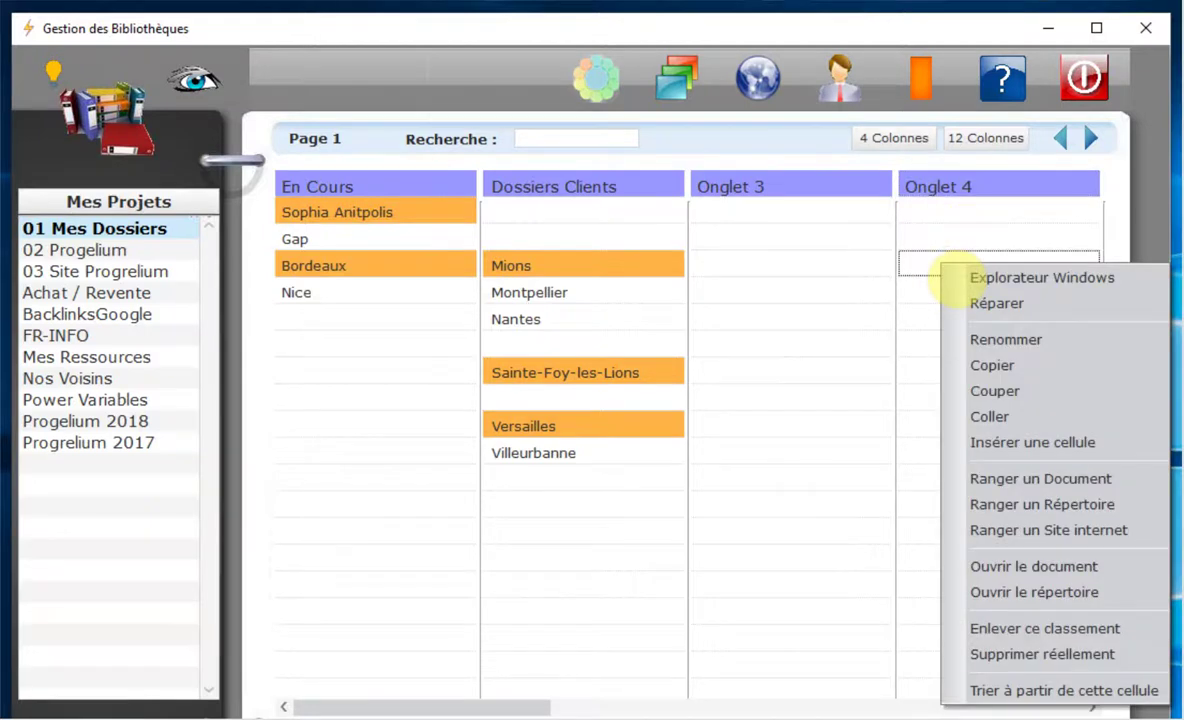
click(990, 416)
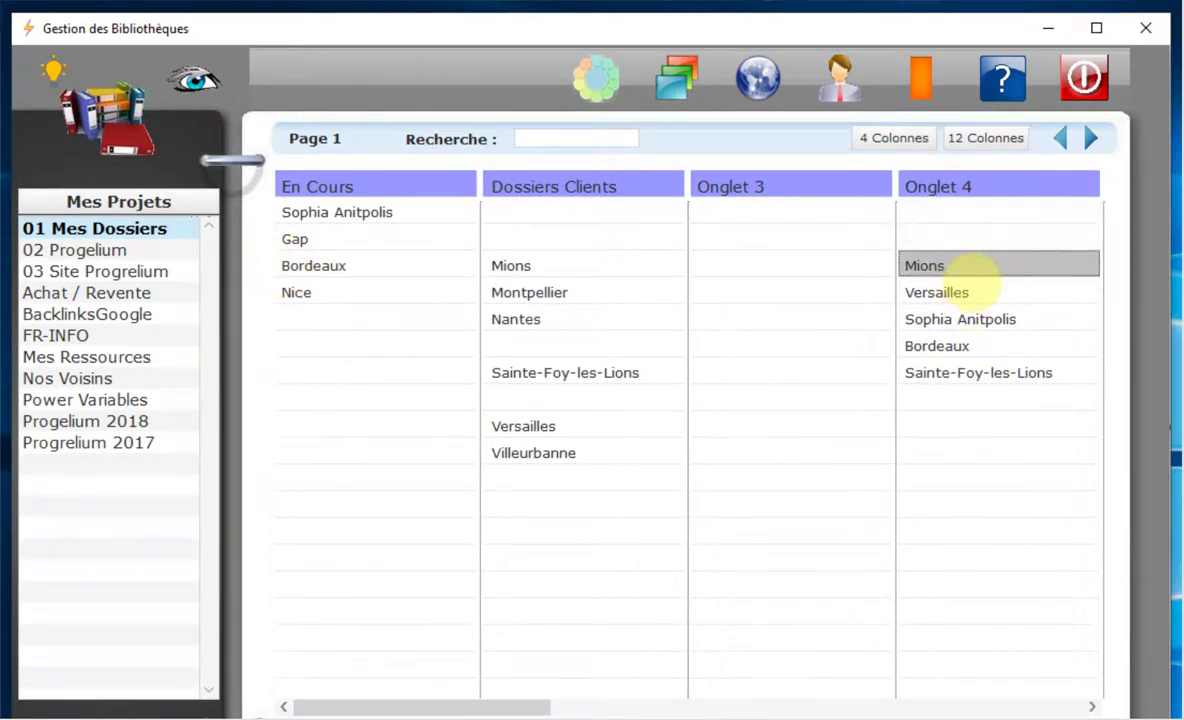
Step: Remove the classification of all five filled cells in the Onglet 4 column from Mions to Sainte-Foy-les-Lions, confirming the removal
drag(970, 294, 938, 370)
right_click(928, 318)
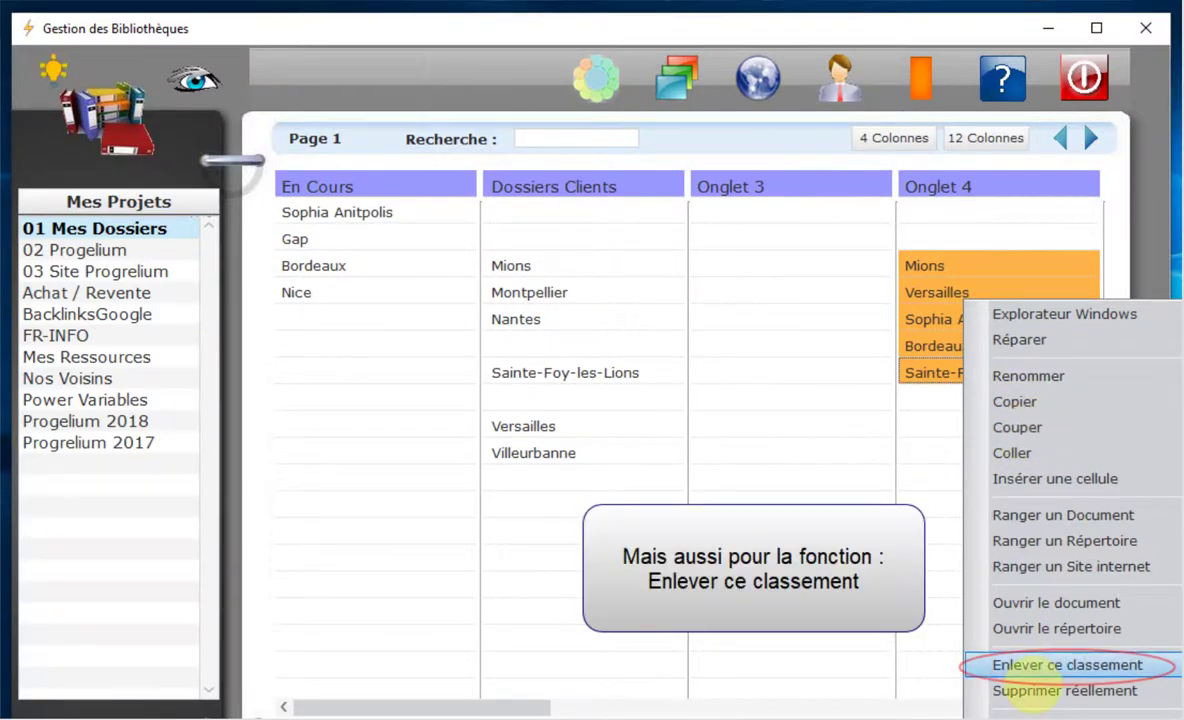
click(1017, 665)
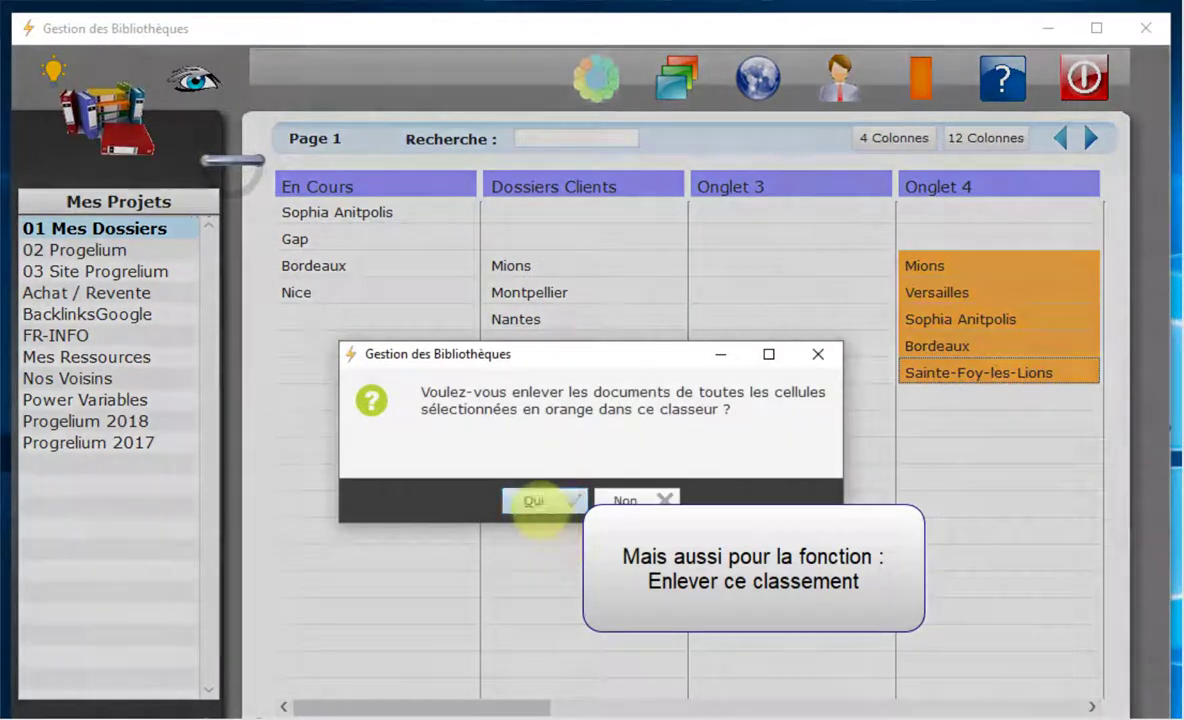
click(540, 498)
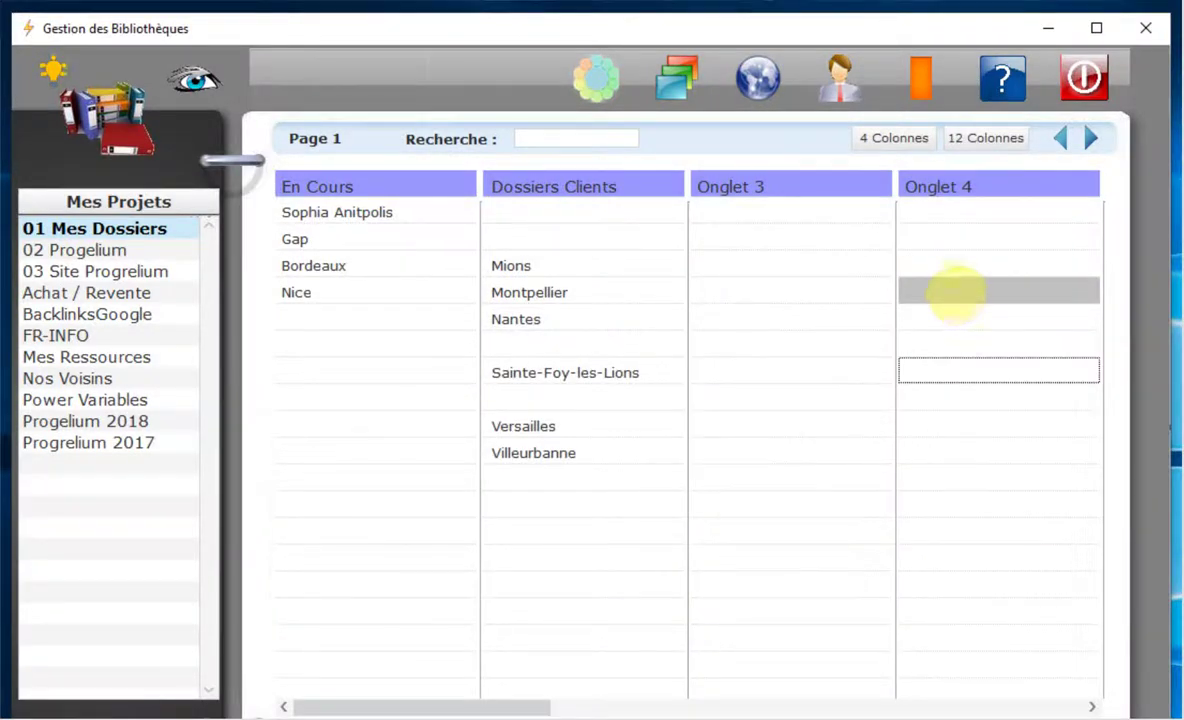
right_click(940, 292)
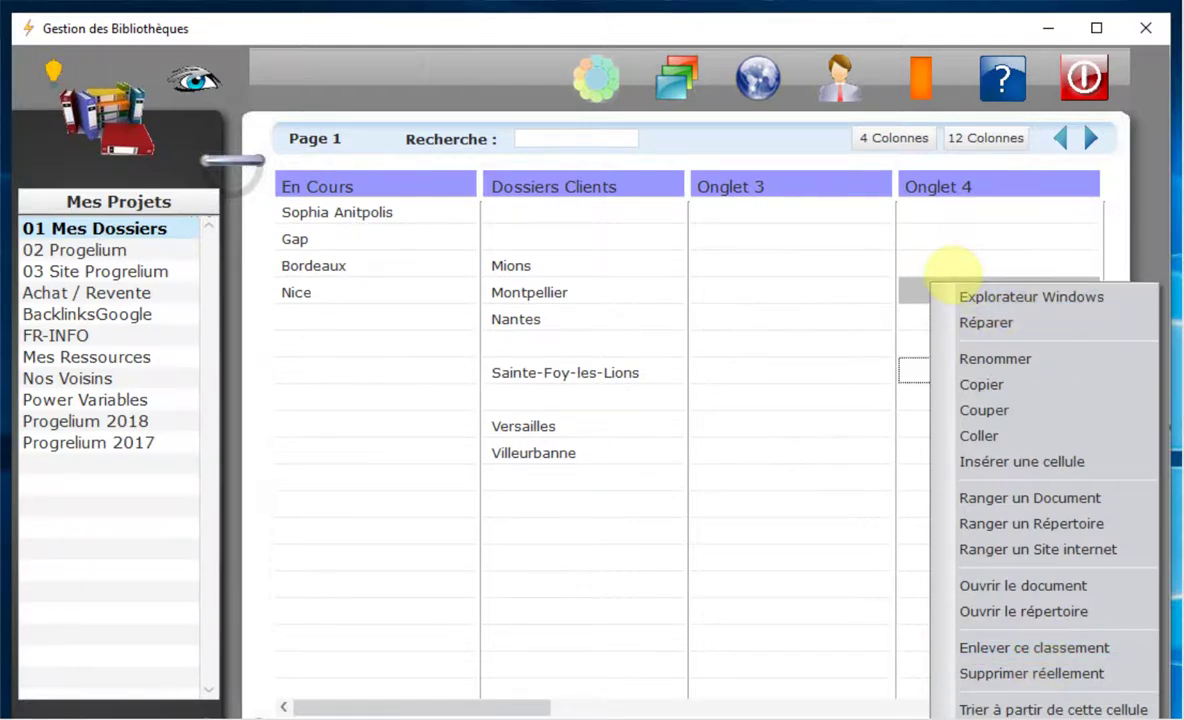
click(951, 272)
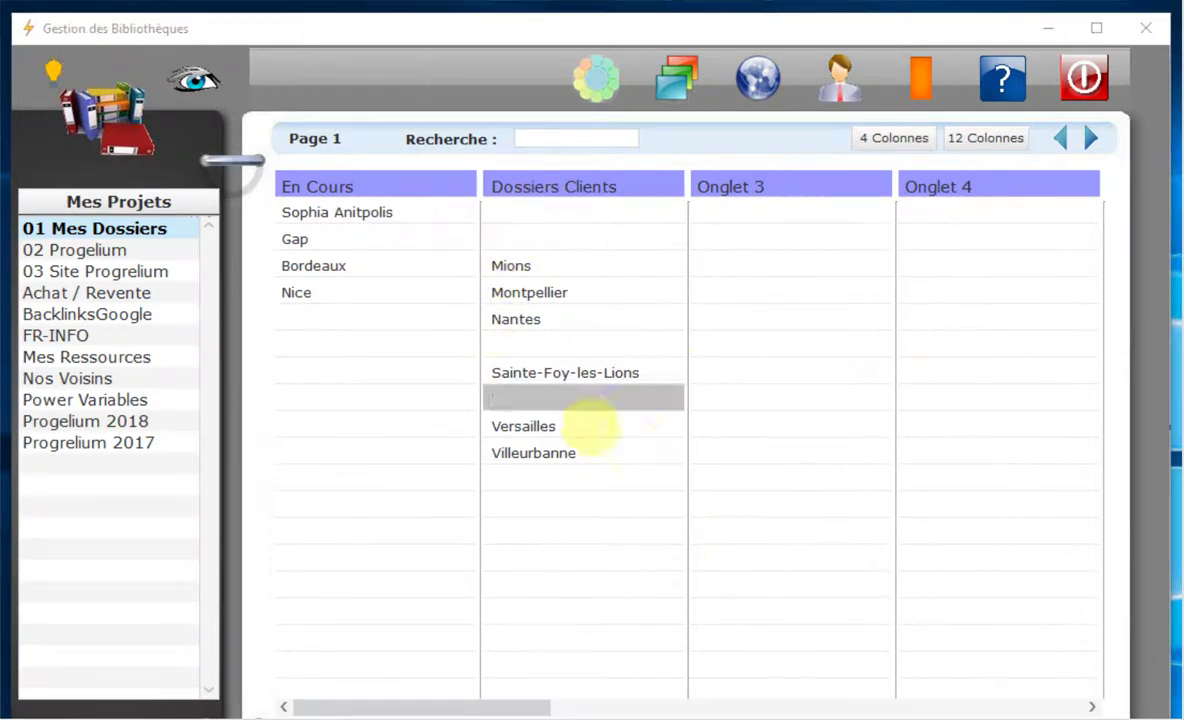
Step: Gather the cells of the Dossiers Clients column together to close up its empty rows
right_click(560, 195)
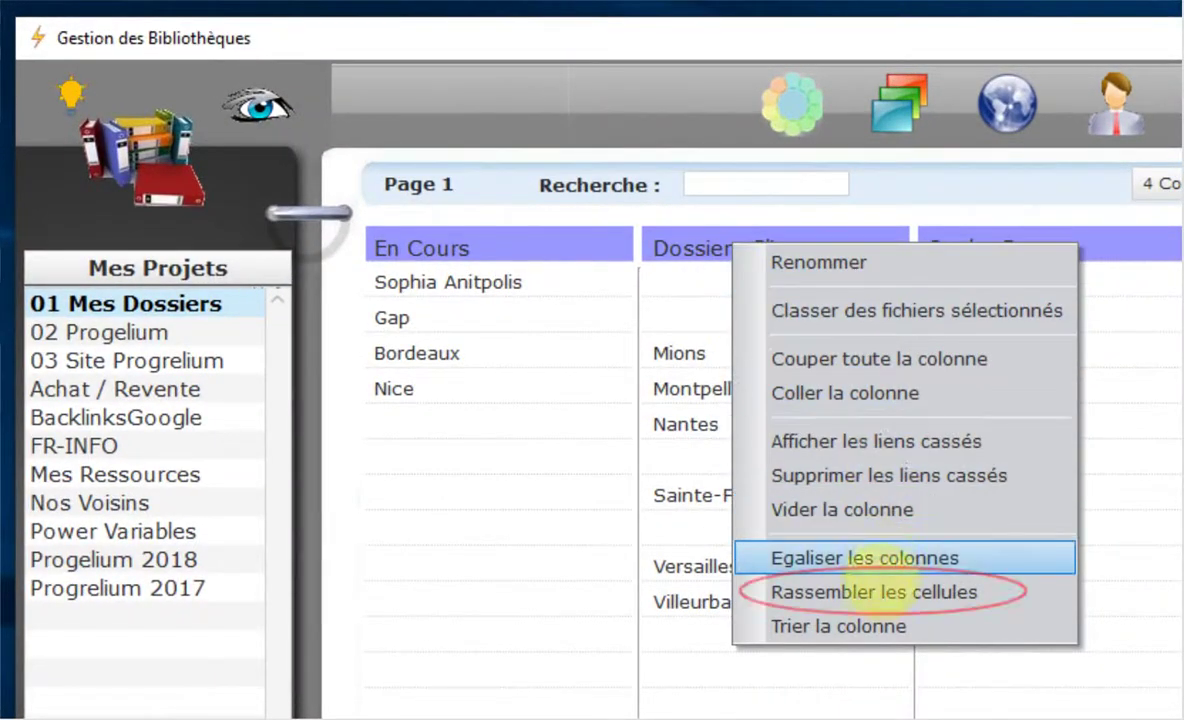
click(1012, 604)
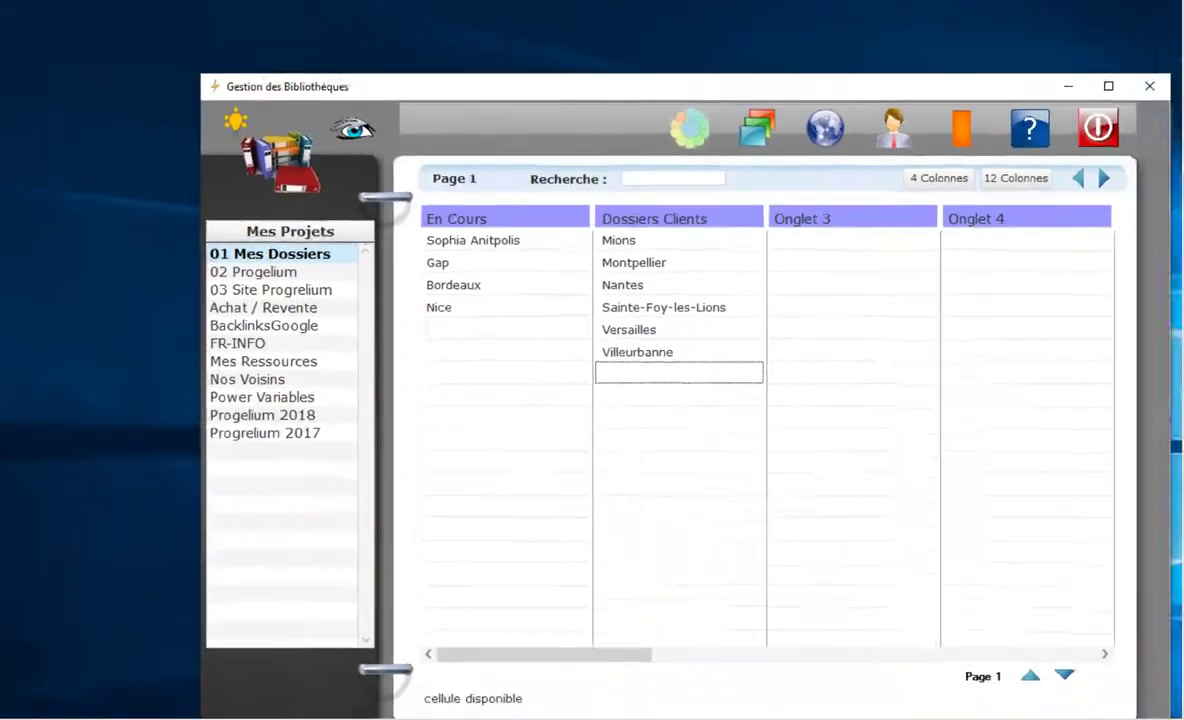
Step: Switch to Windows File Explorer, open Bibliotheques\04 - Dossiers Clients on the Progelium (J:) drive and place the window below the library columns
right_click(1179, 10)
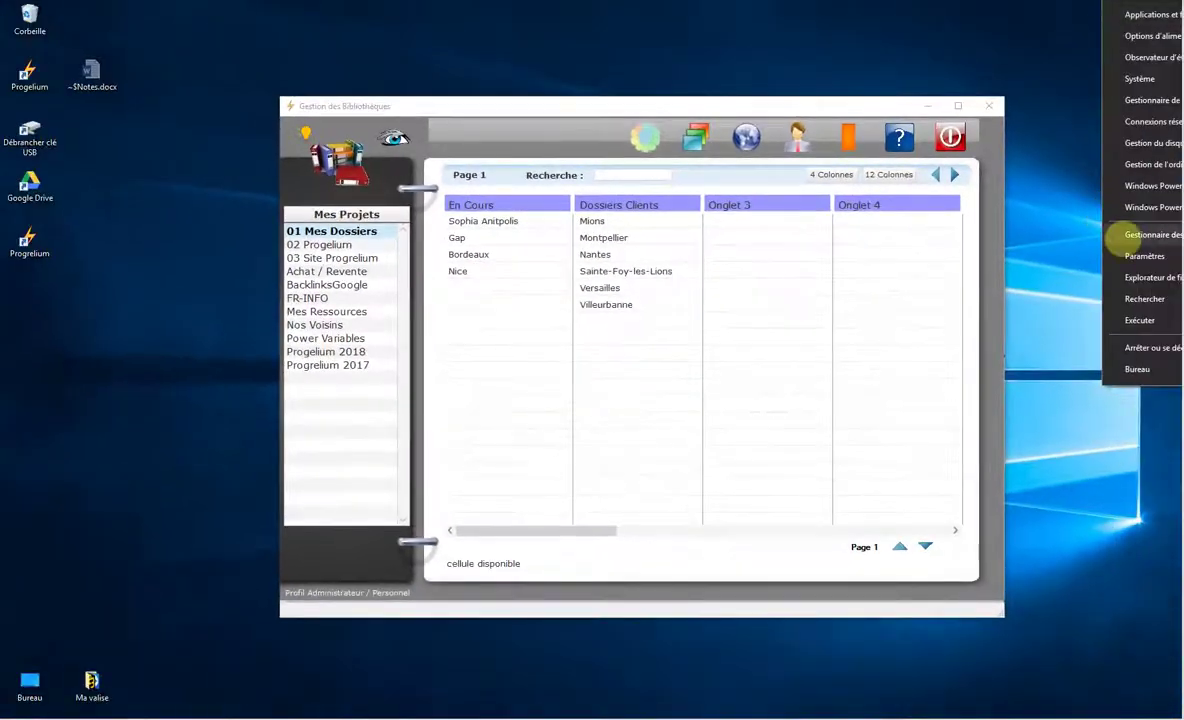
click(1160, 279)
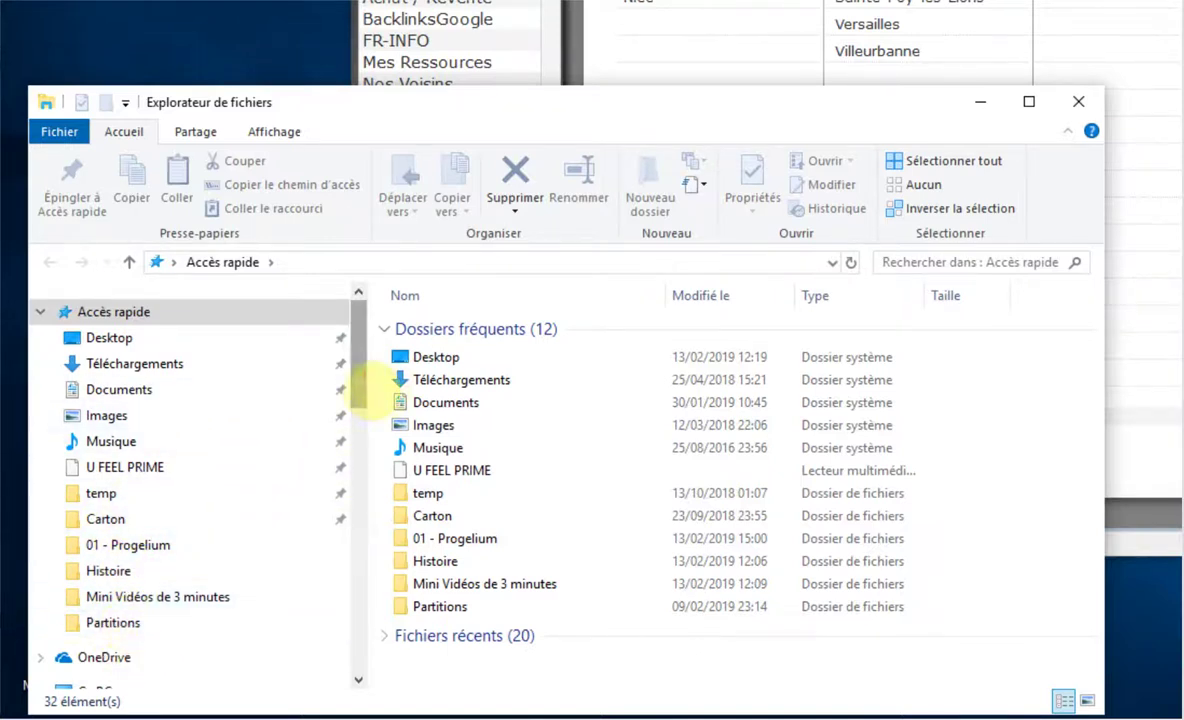
drag(354, 373, 352, 550)
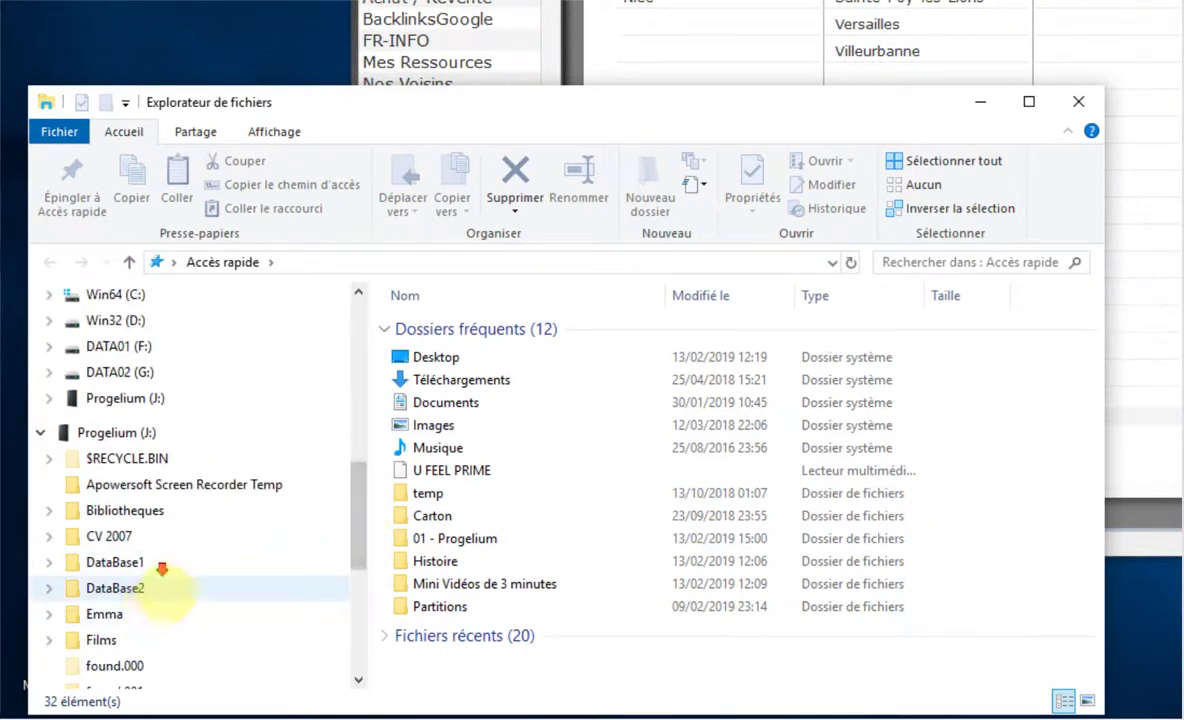
scroll(159, 536, down, 1)
click(124, 460)
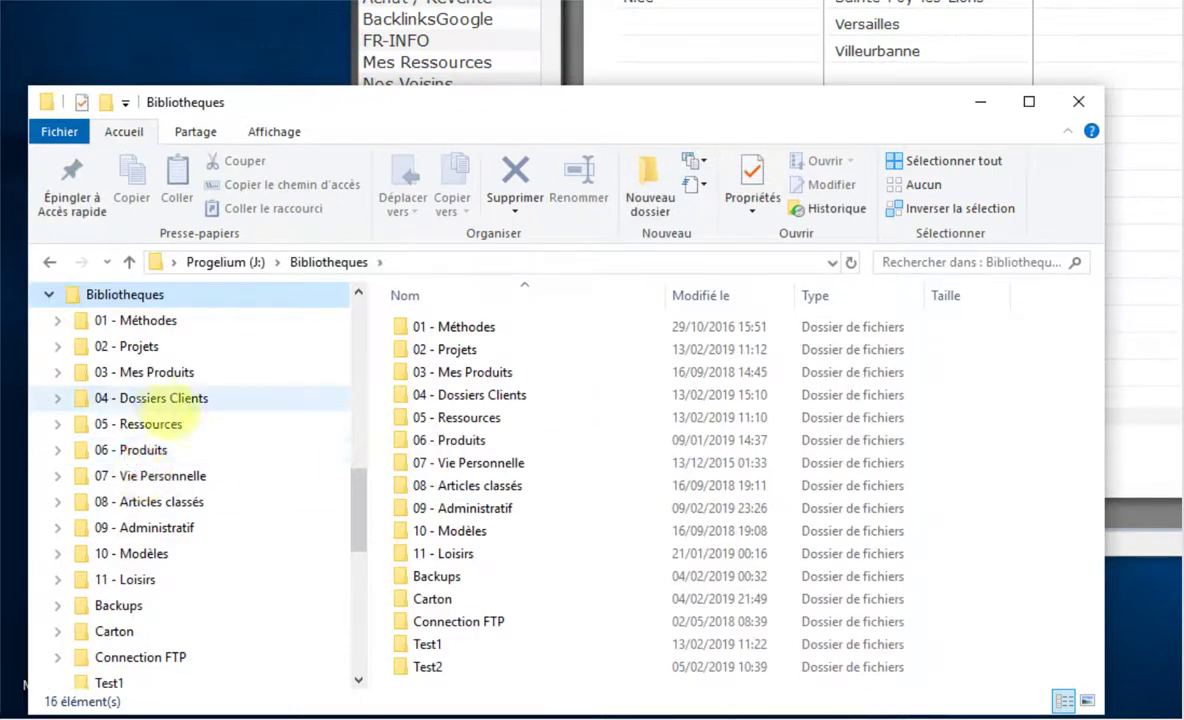
click(180, 400)
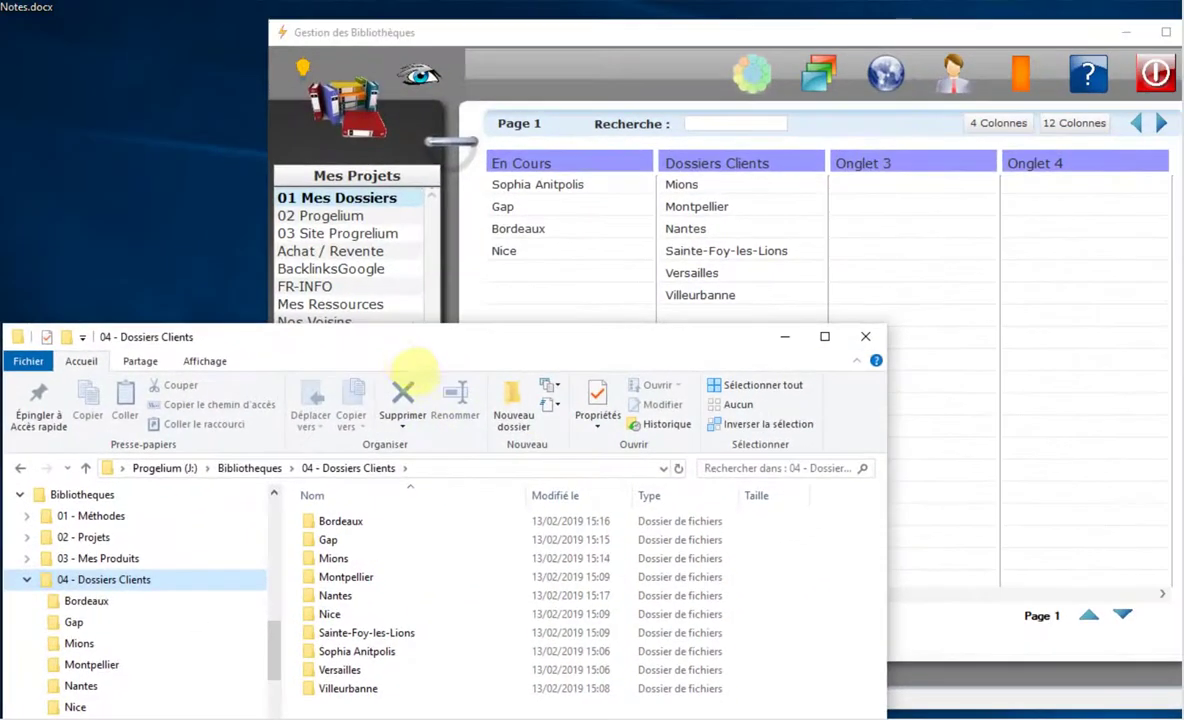
drag(500, 126, 487, 166)
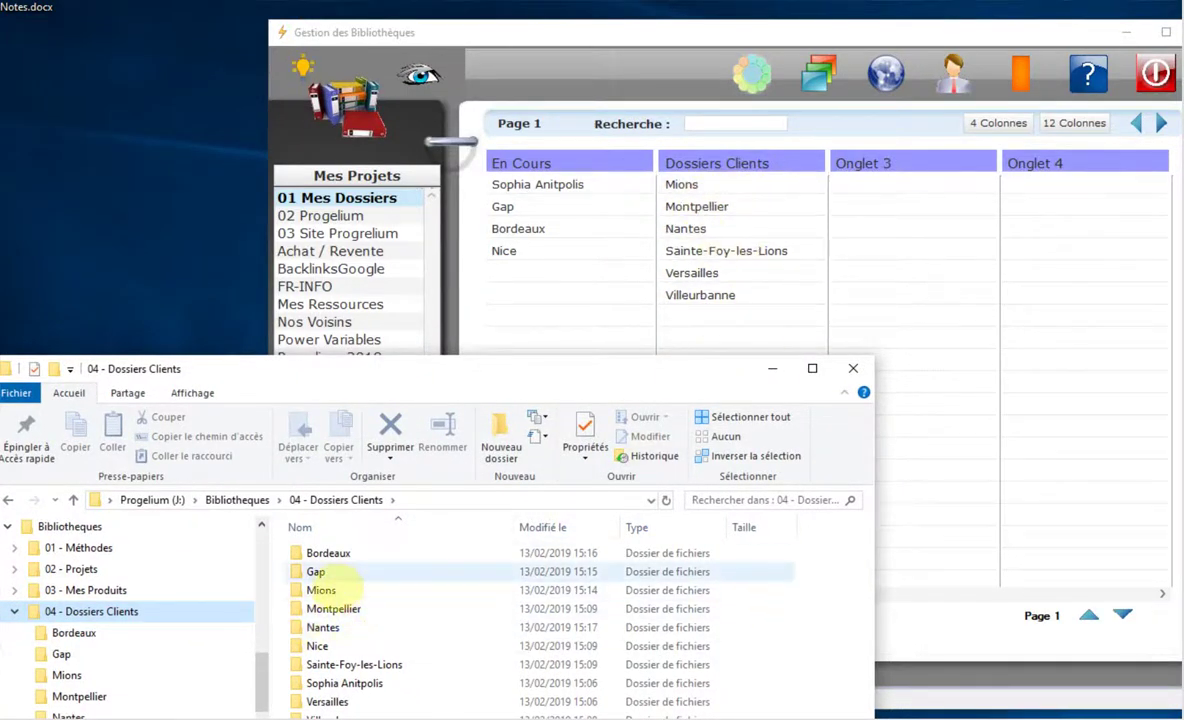
Step: Open the Gap folder in File Explorer and copy its full path J:\Bibliotheques\04 - Dossiers Clients\Gap
double_click(325, 576)
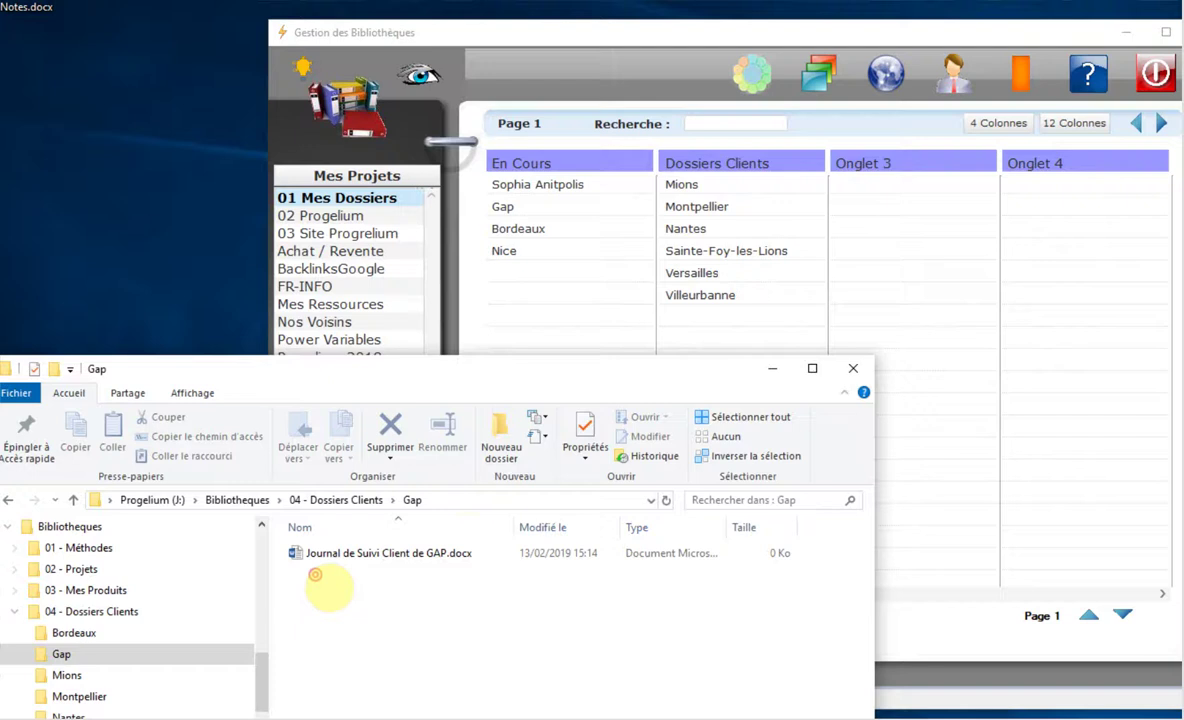
click(440, 500)
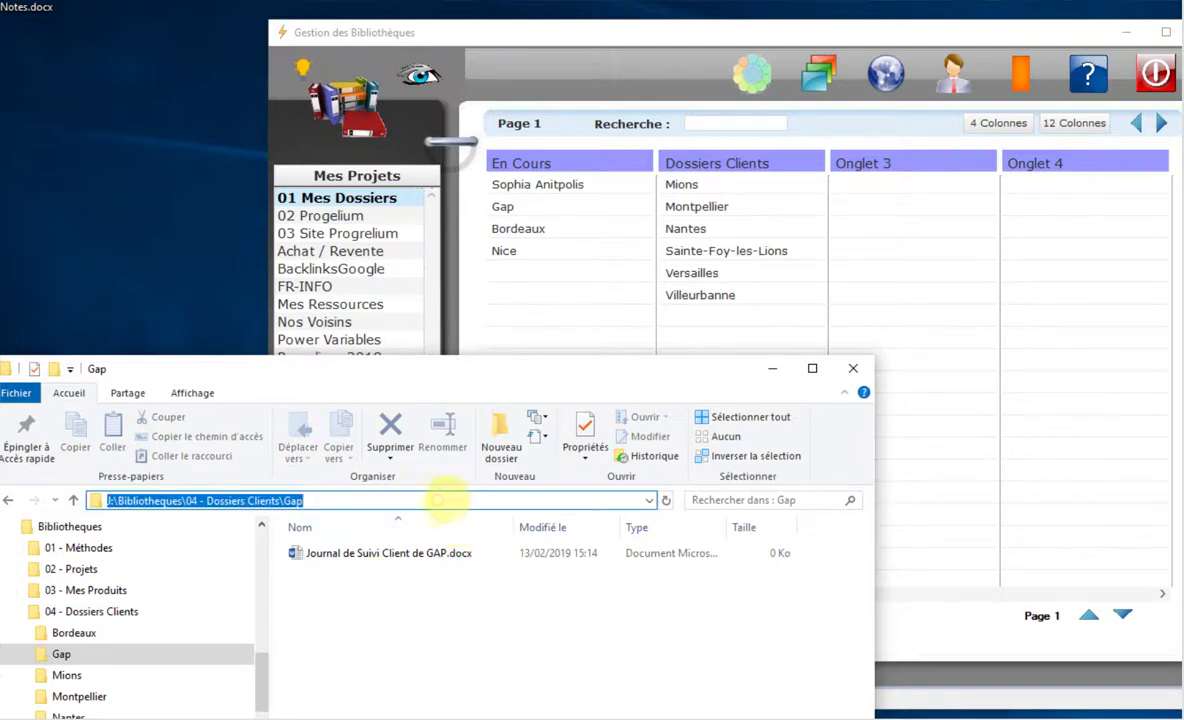
click(352, 494)
drag(333, 504, 10, 500)
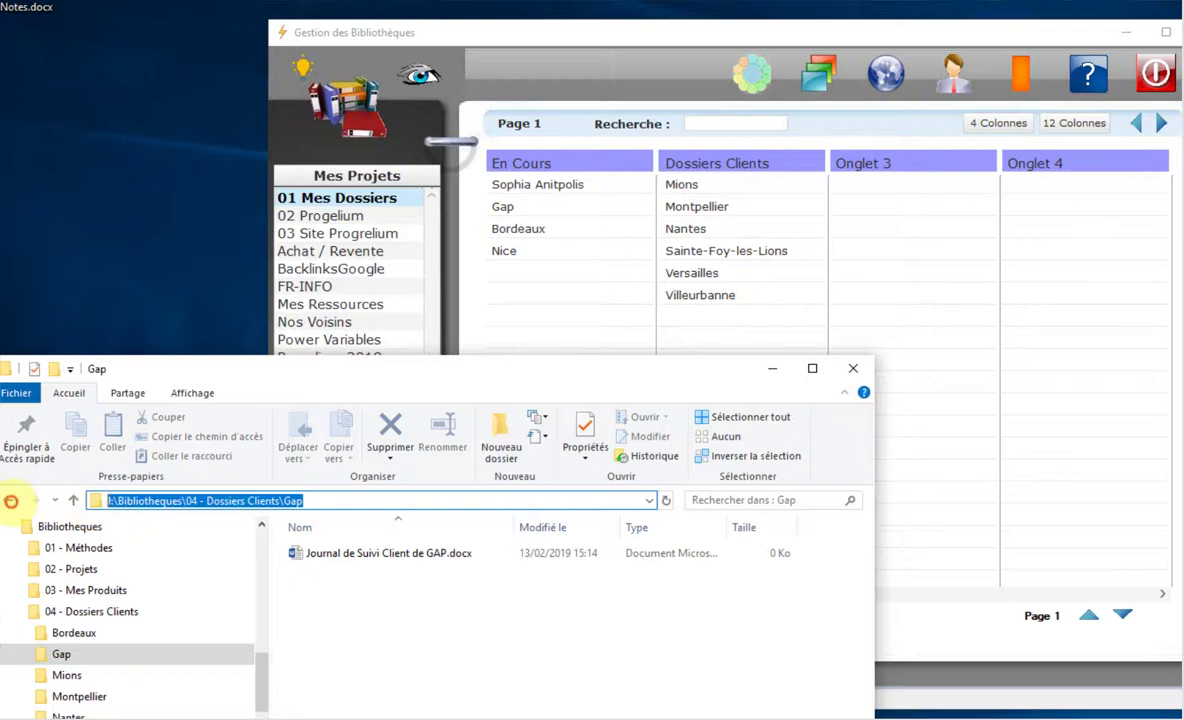
right_click(152, 500)
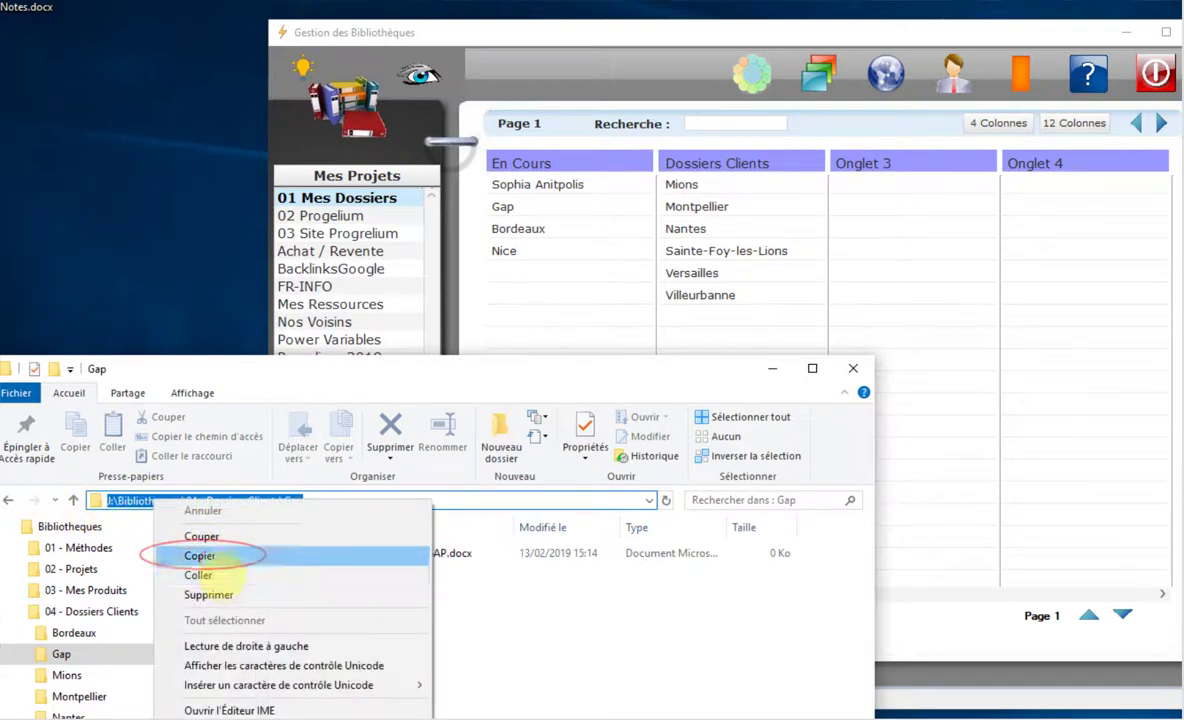
click(206, 555)
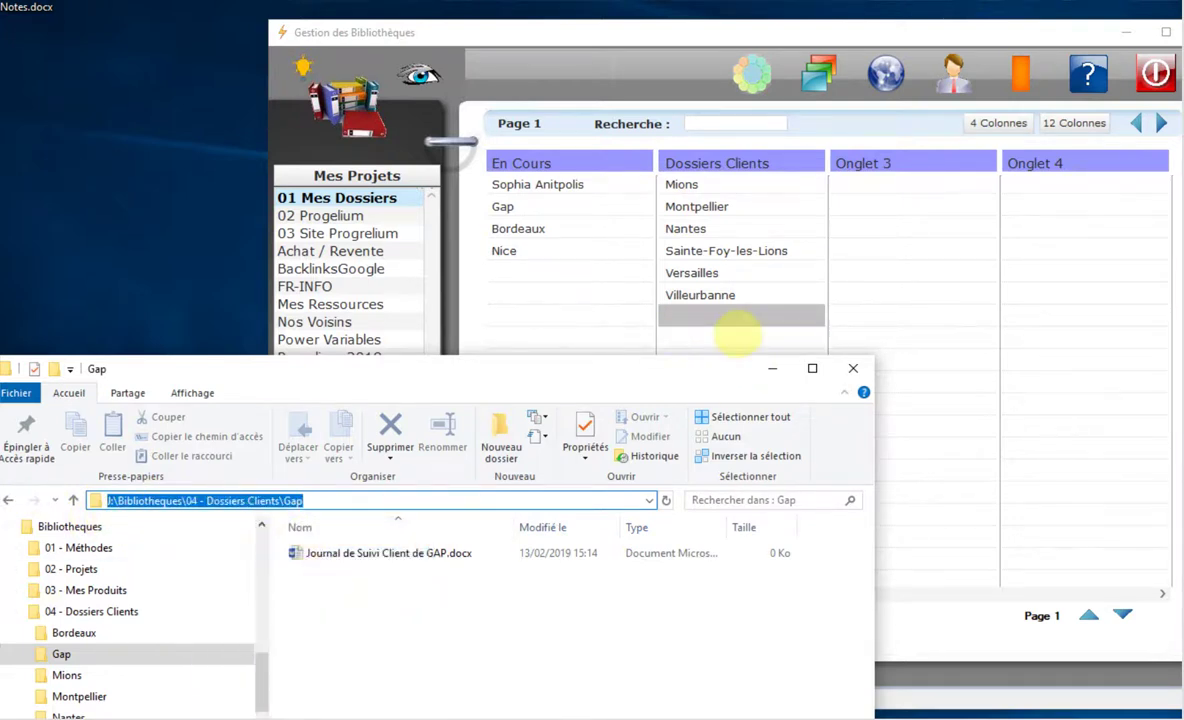
Step: Paste the copied path into the empty cell below Villeurbanne in Dossiers Clients and open the new cell to check its files
click(724, 326)
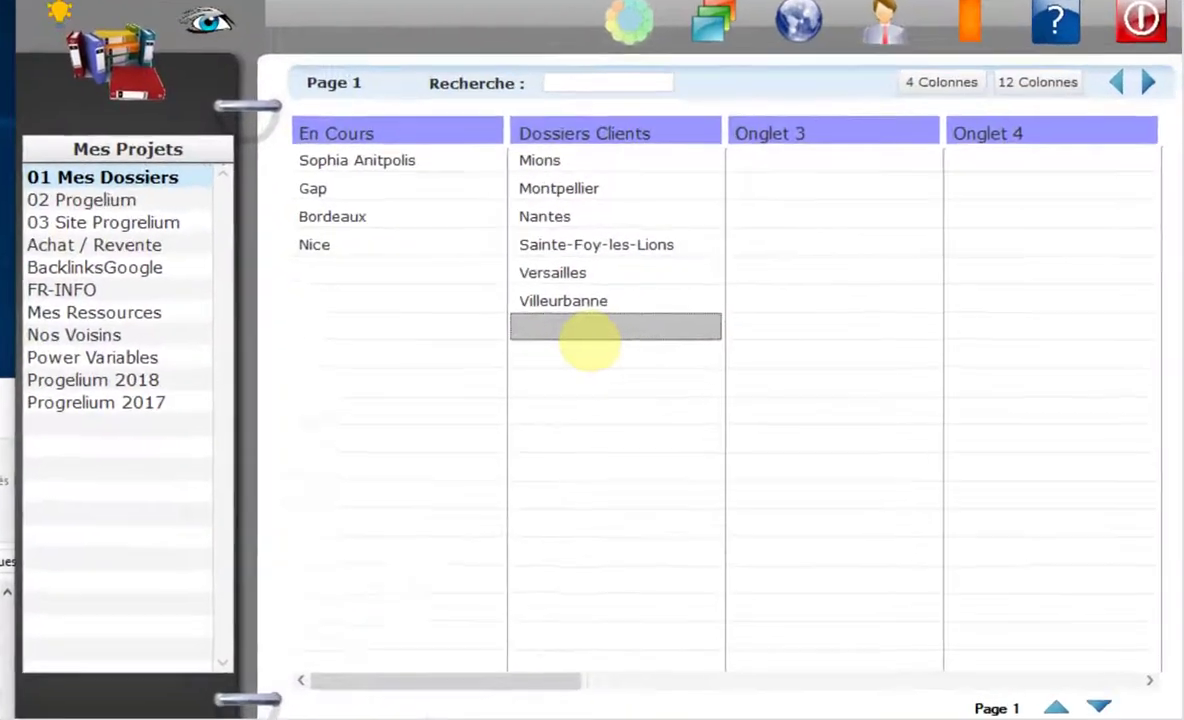
right_click(712, 318)
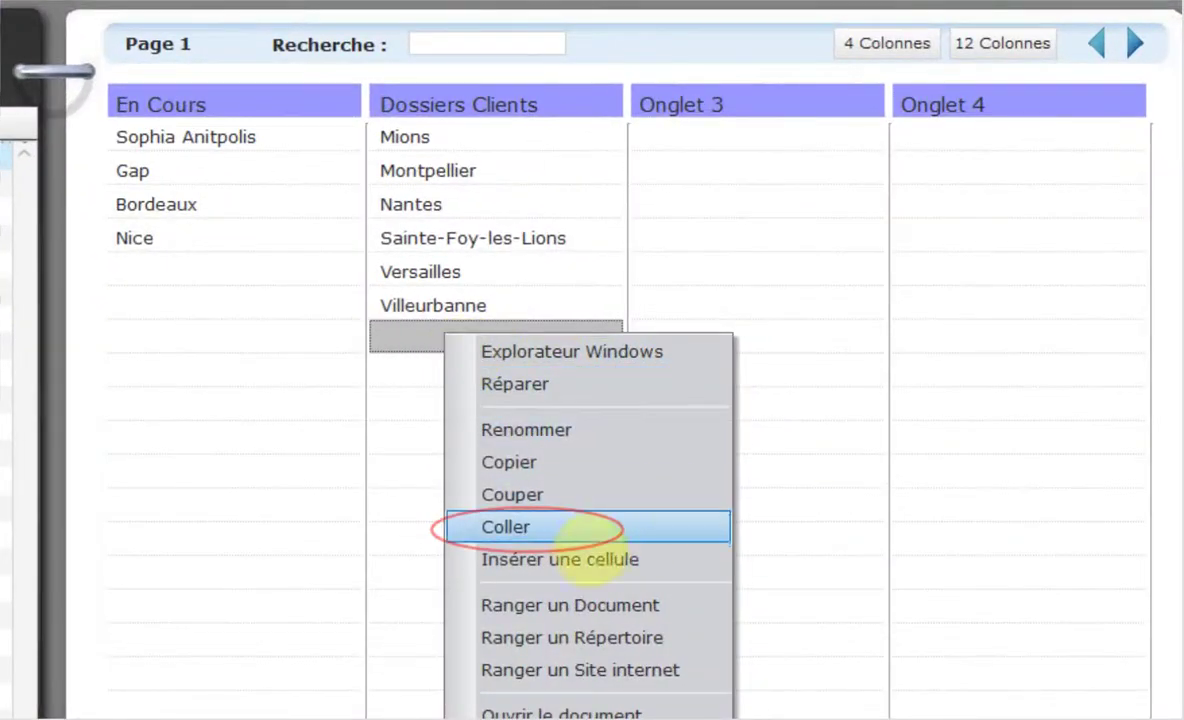
click(578, 535)
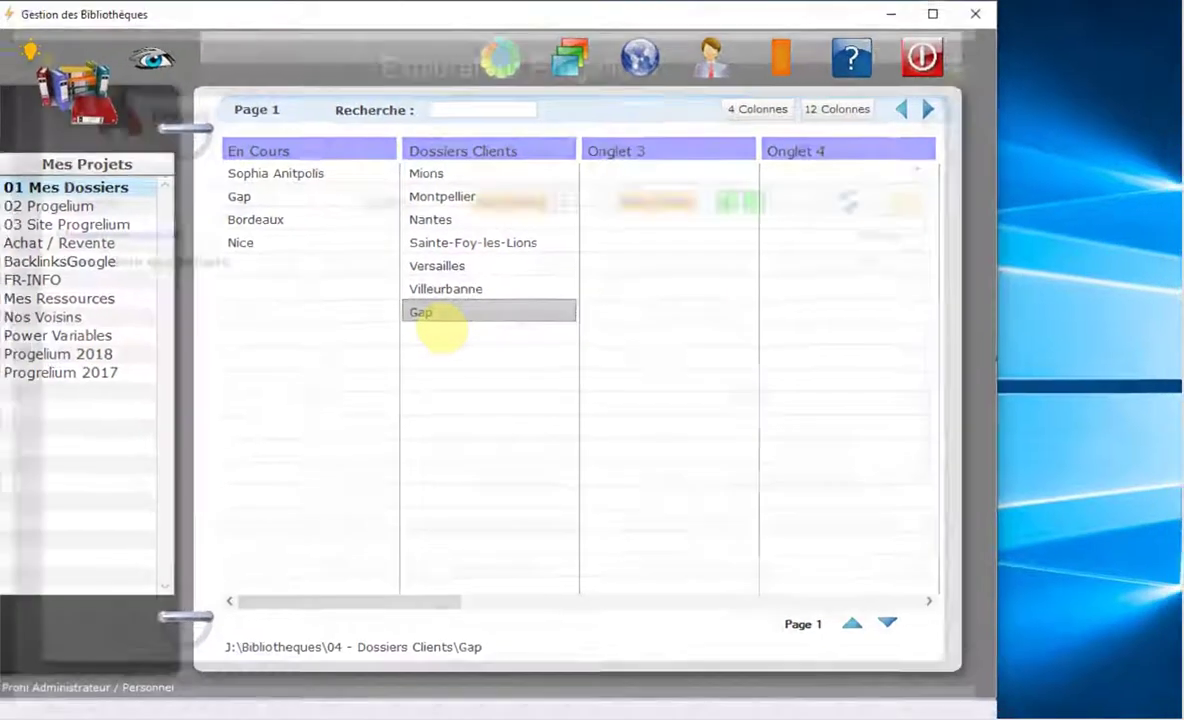
double_click(440, 342)
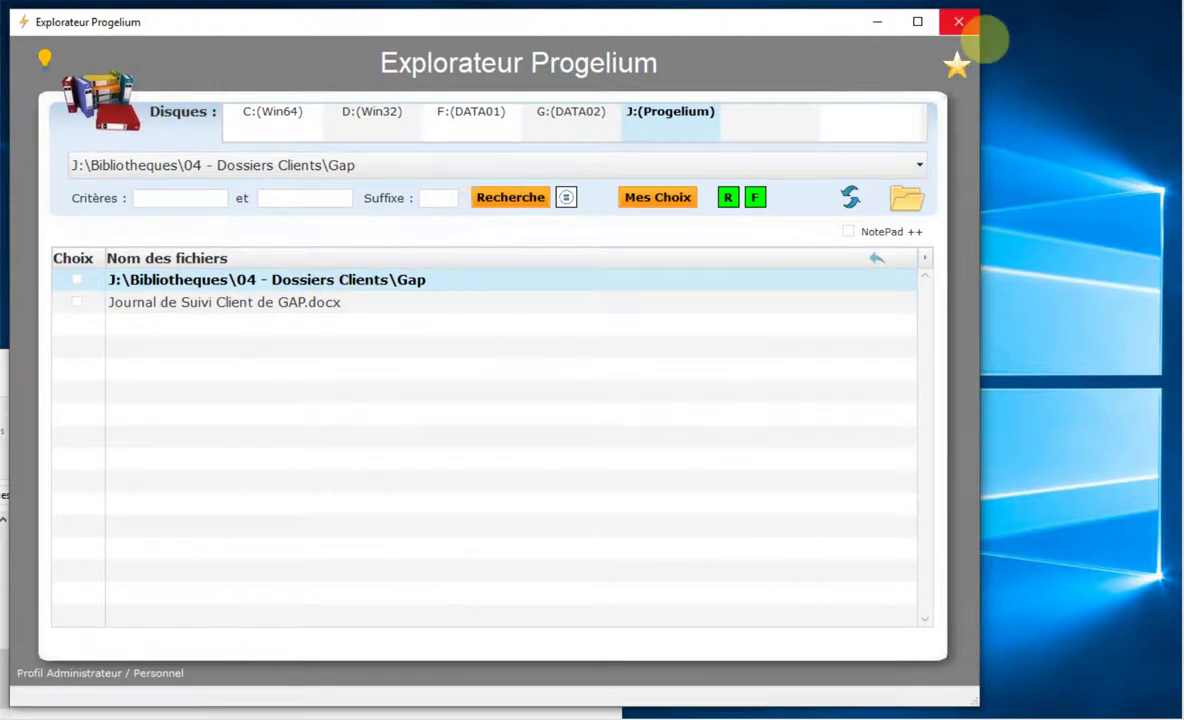
click(958, 21)
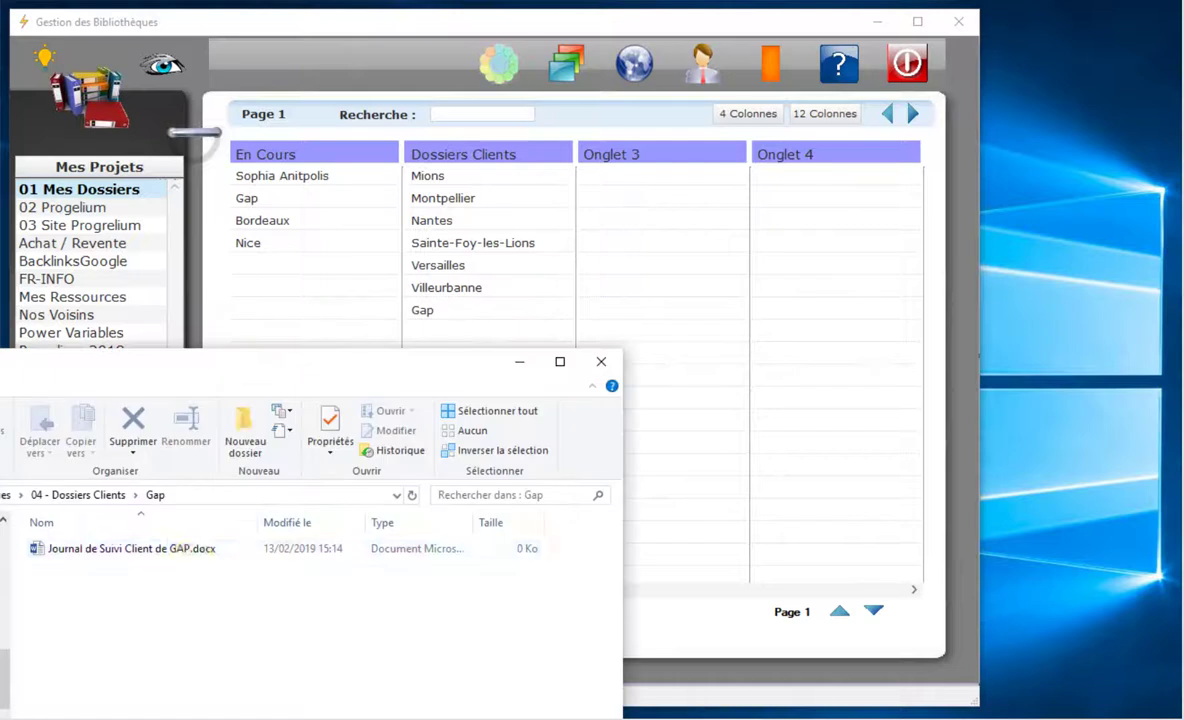
Step: Try to copy the Gap folder itself from File Explorer and paste it into the empty cell below Gap in Dossiers Clients
click(190, 492)
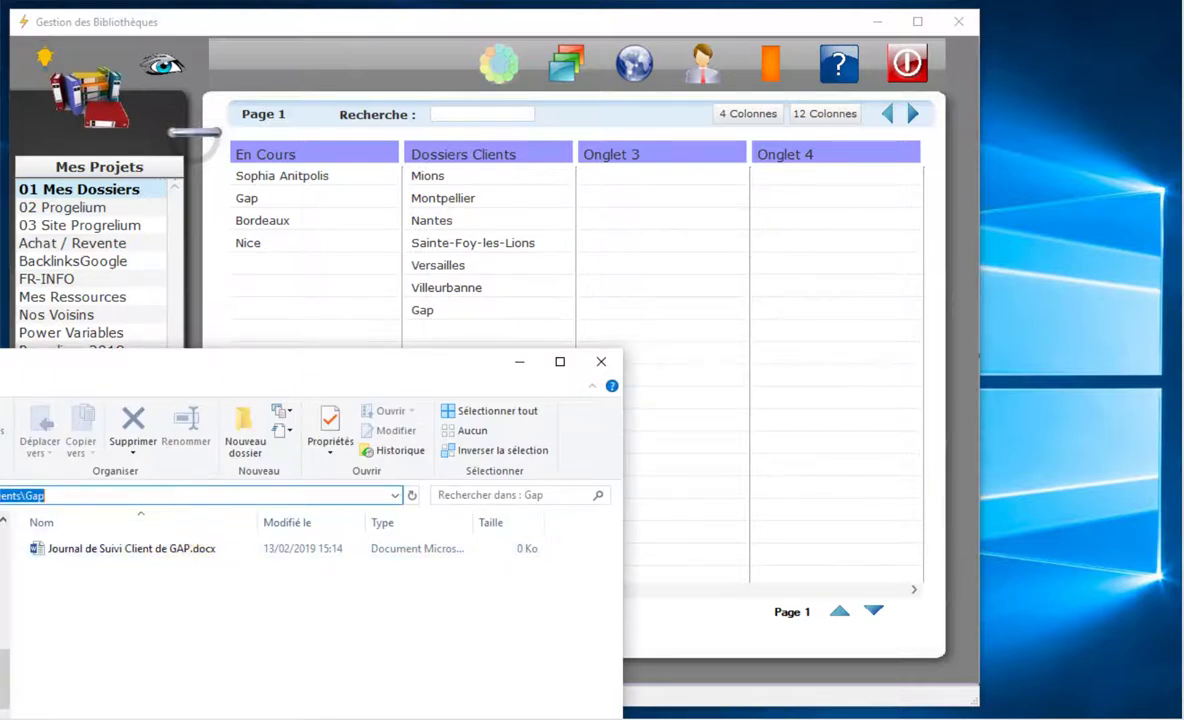
key(alt+Up)
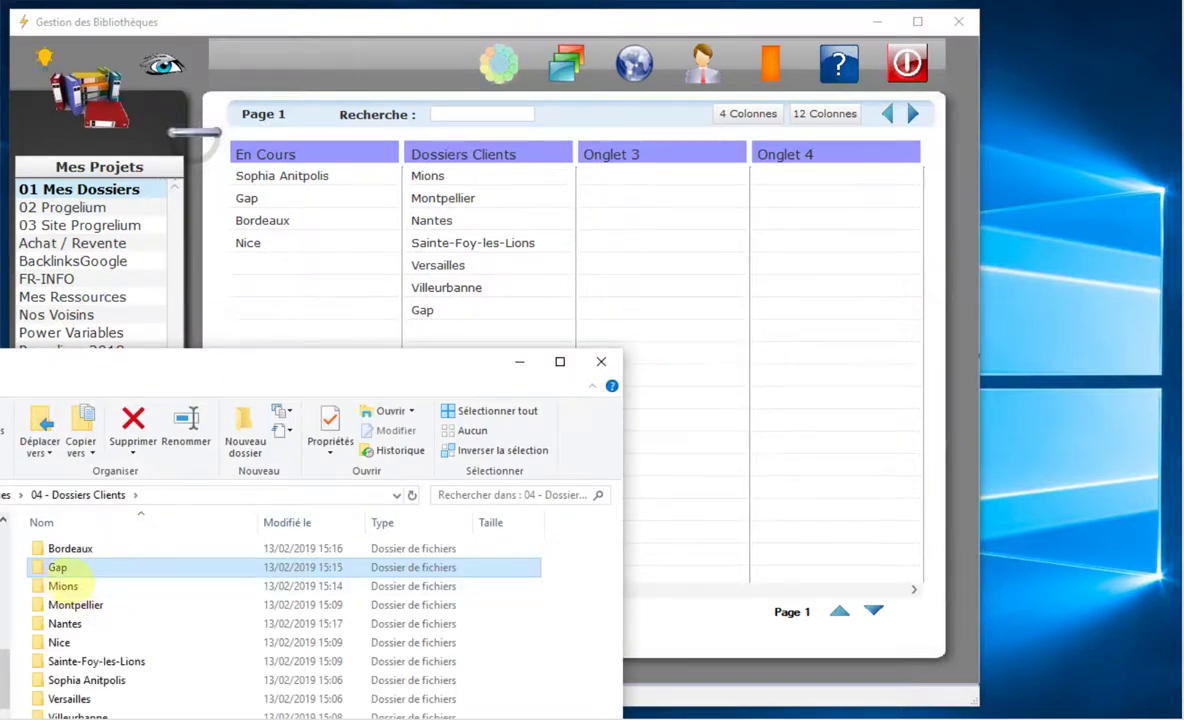
right_click(56, 567)
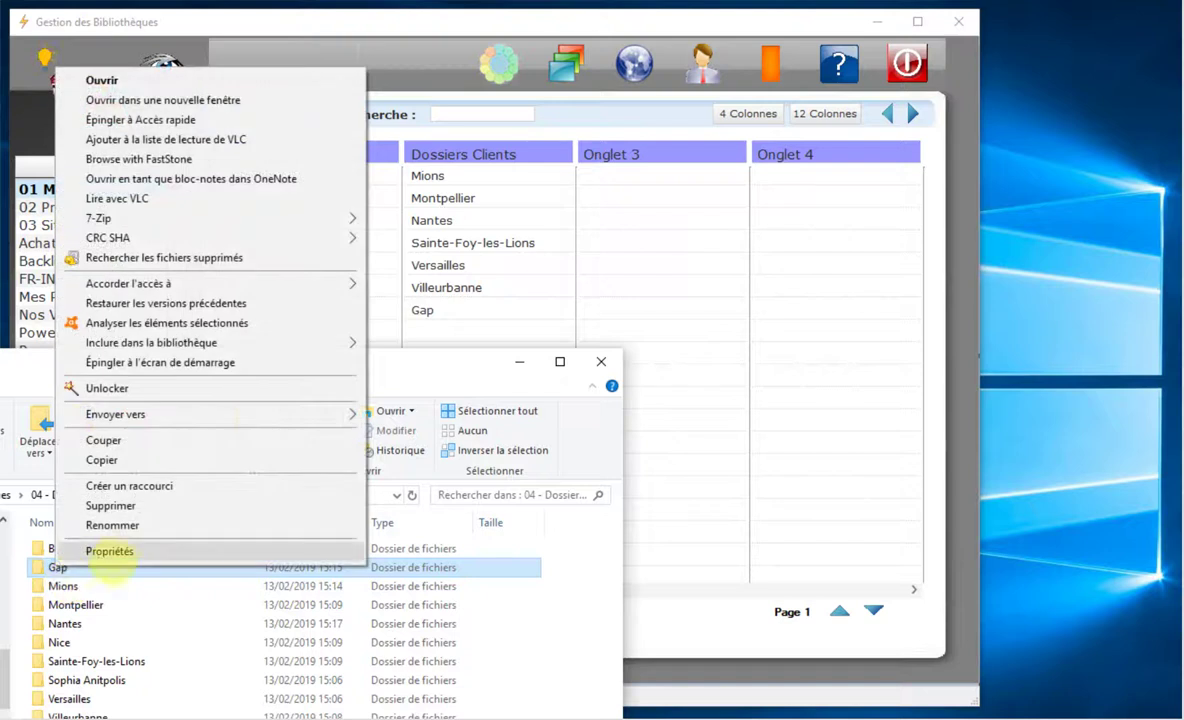
click(102, 460)
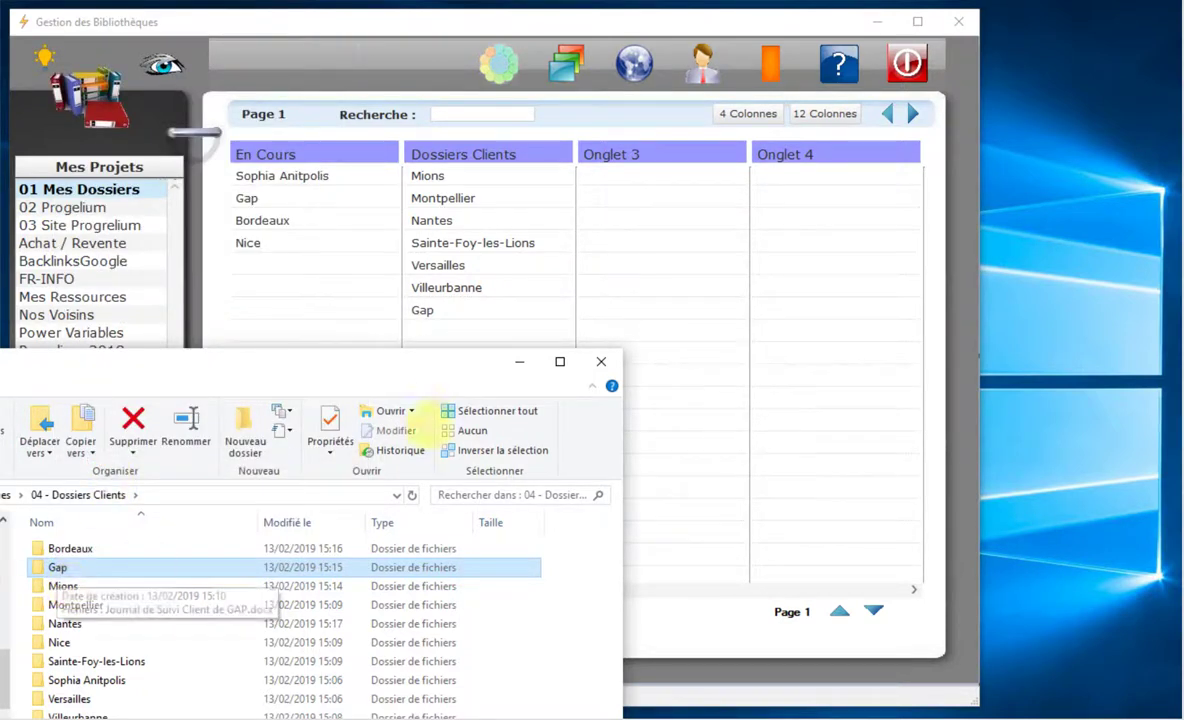
right_click(455, 340)
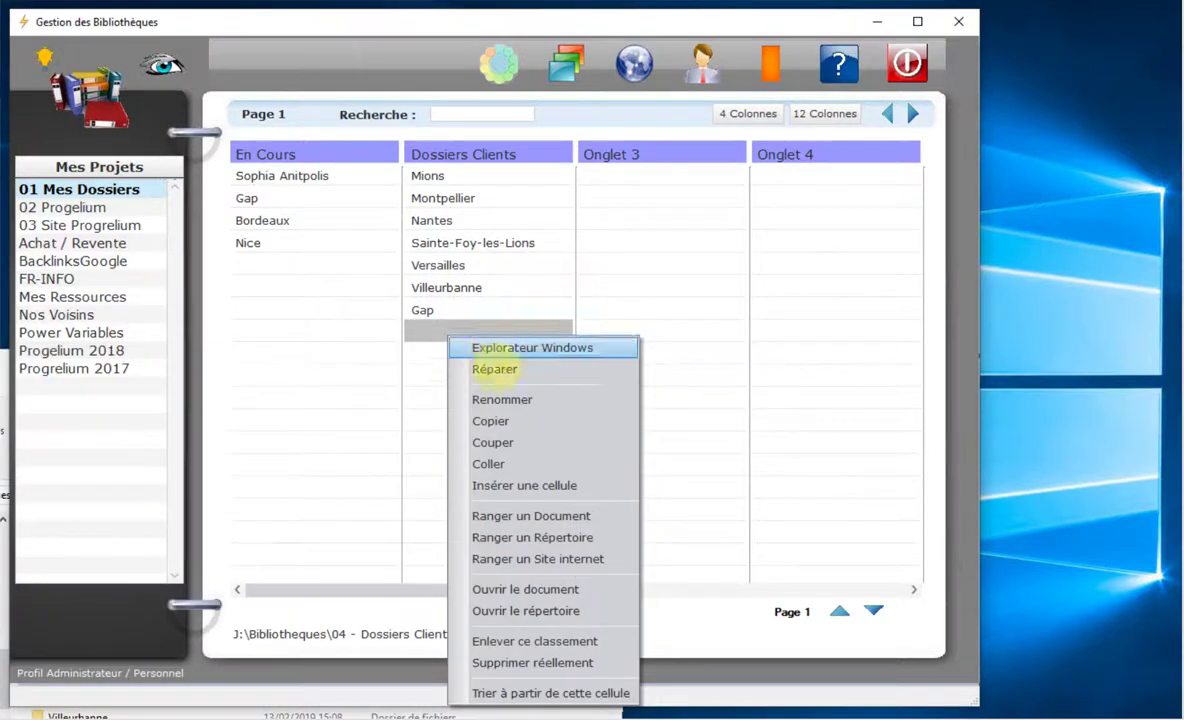
click(522, 465)
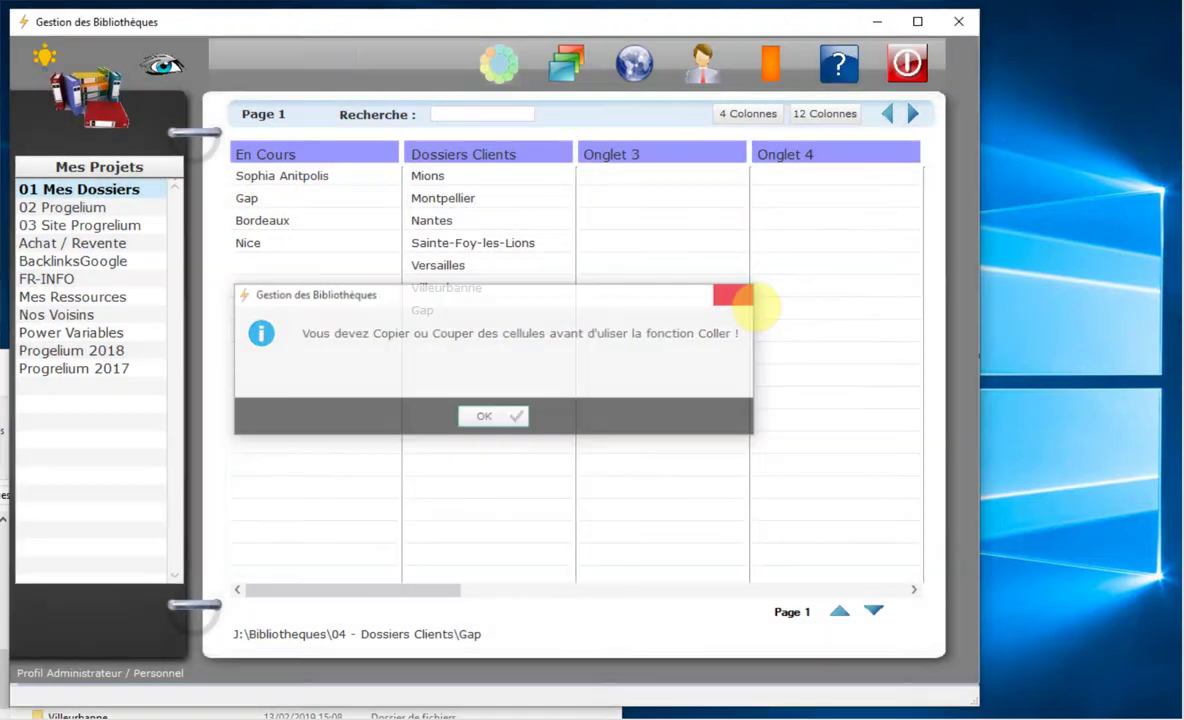
click(737, 294)
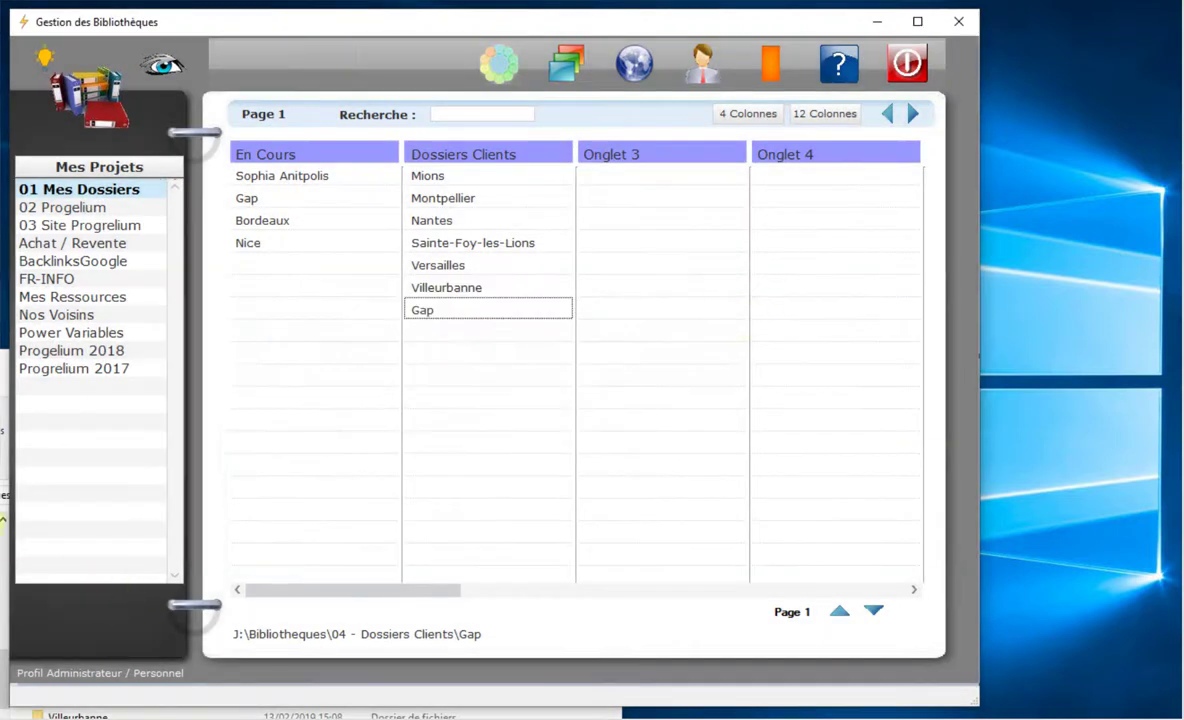
Step: Switch to File Explorer, open the Gap folder again and select its full path in the address
click(5, 385)
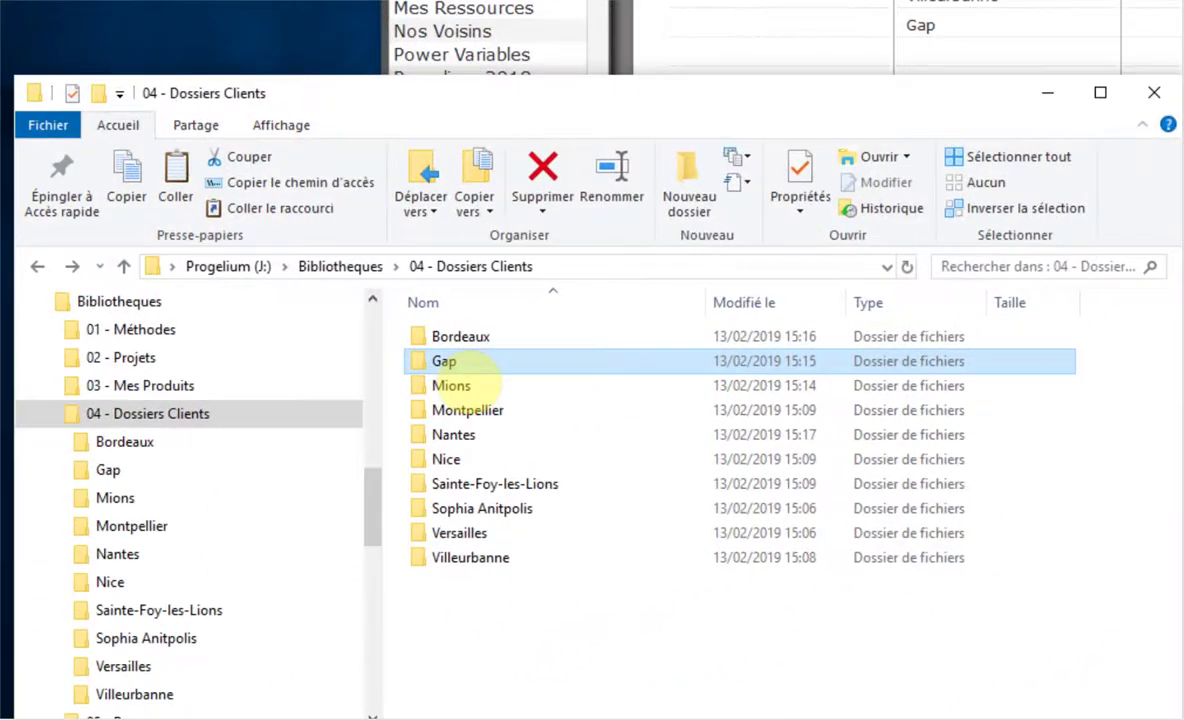
double_click(105, 558)
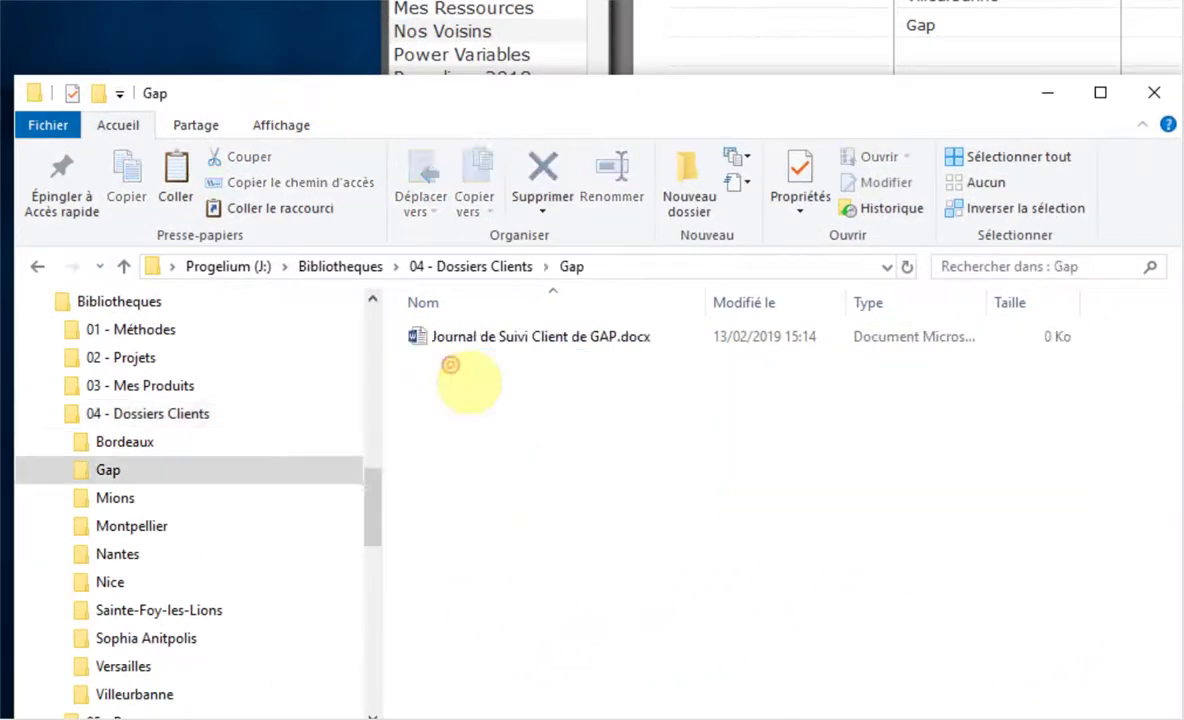
click(614, 261)
click(462, 267)
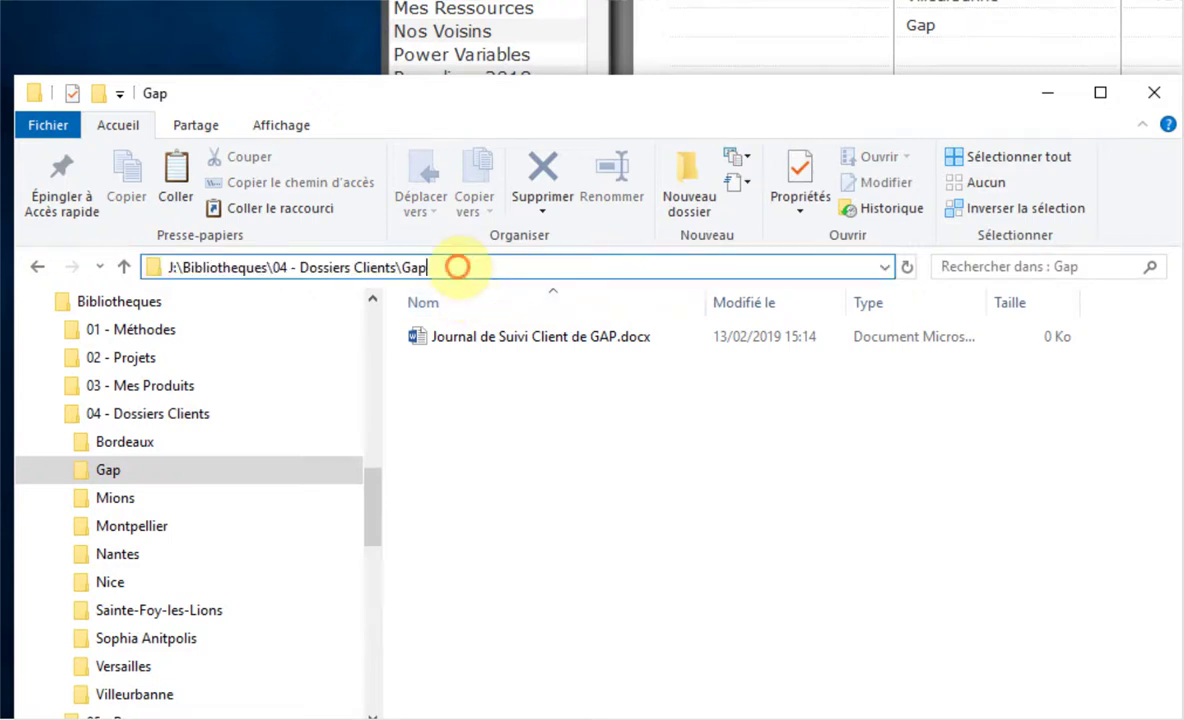
drag(488, 267, 158, 270)
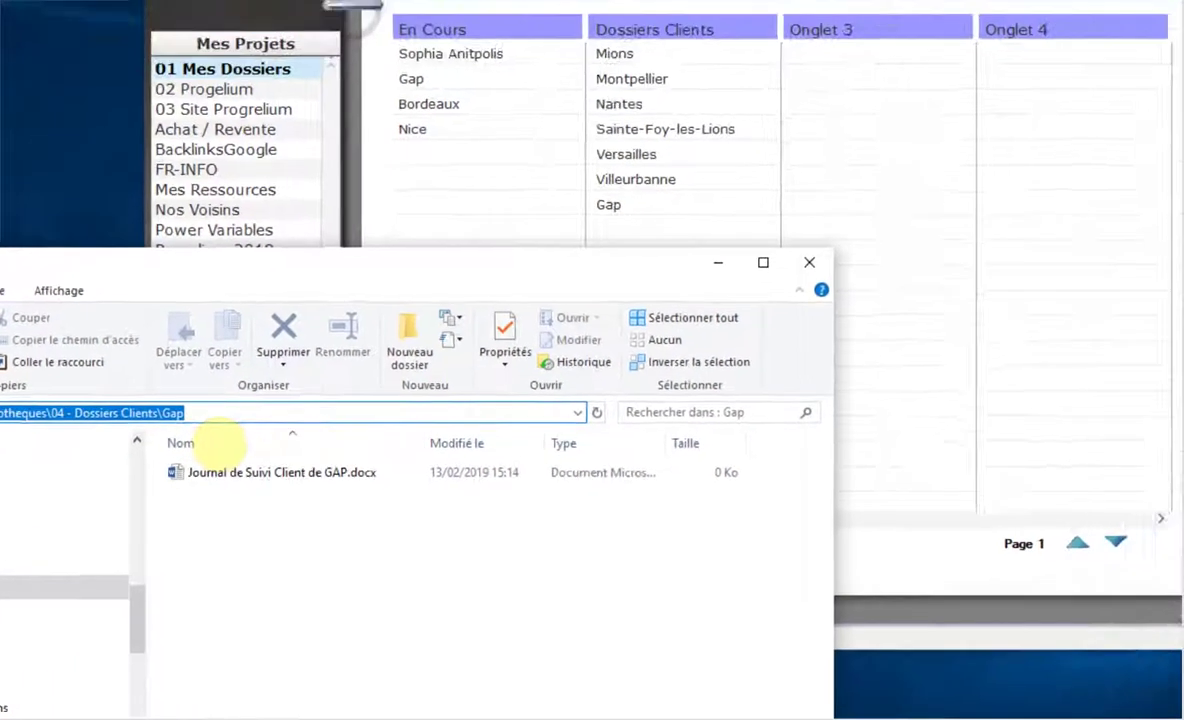
Step: Select Sophia Anitpolis under En Cours in 01 Mes Dossiers and ProduitCPA under Gérer le Blog in 02 Progelium, and copy the selected cells
click(502, 59)
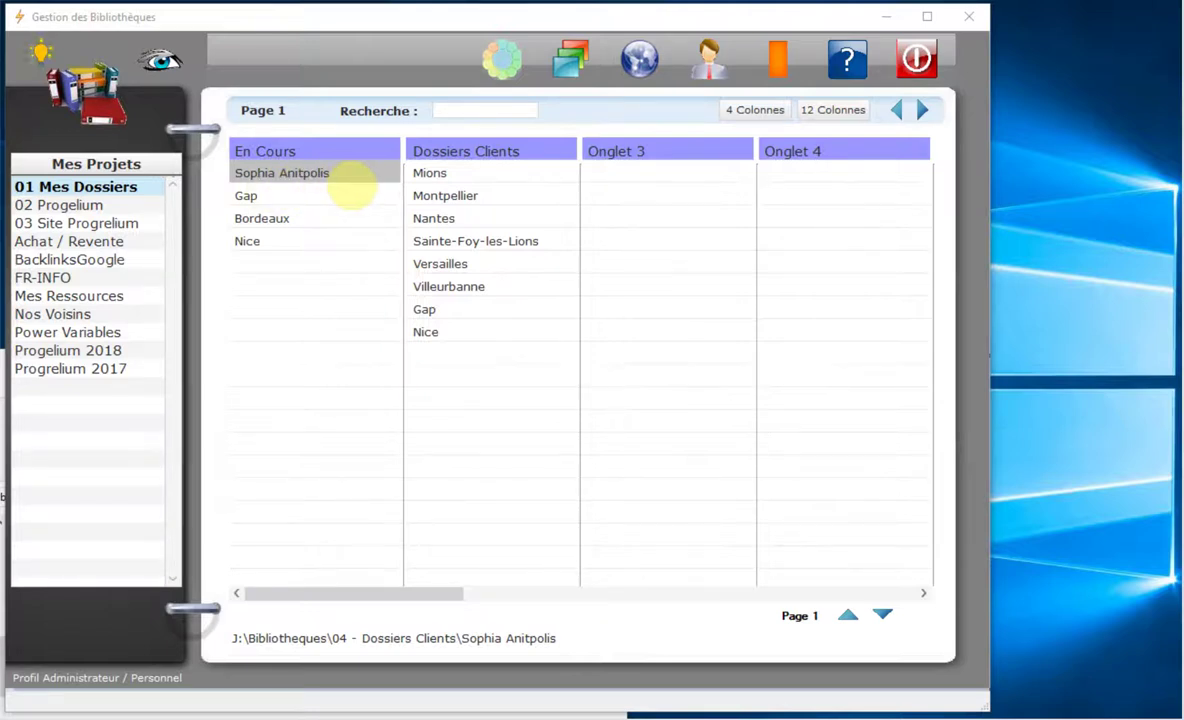
click(345, 187)
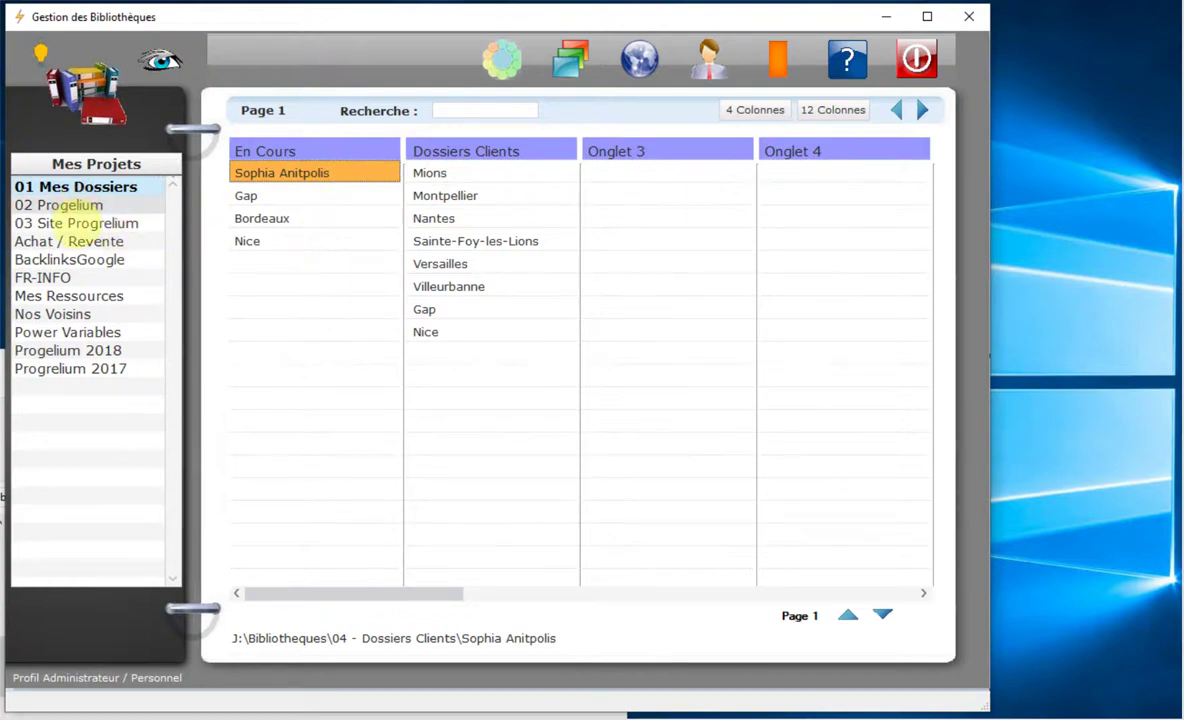
click(84, 210)
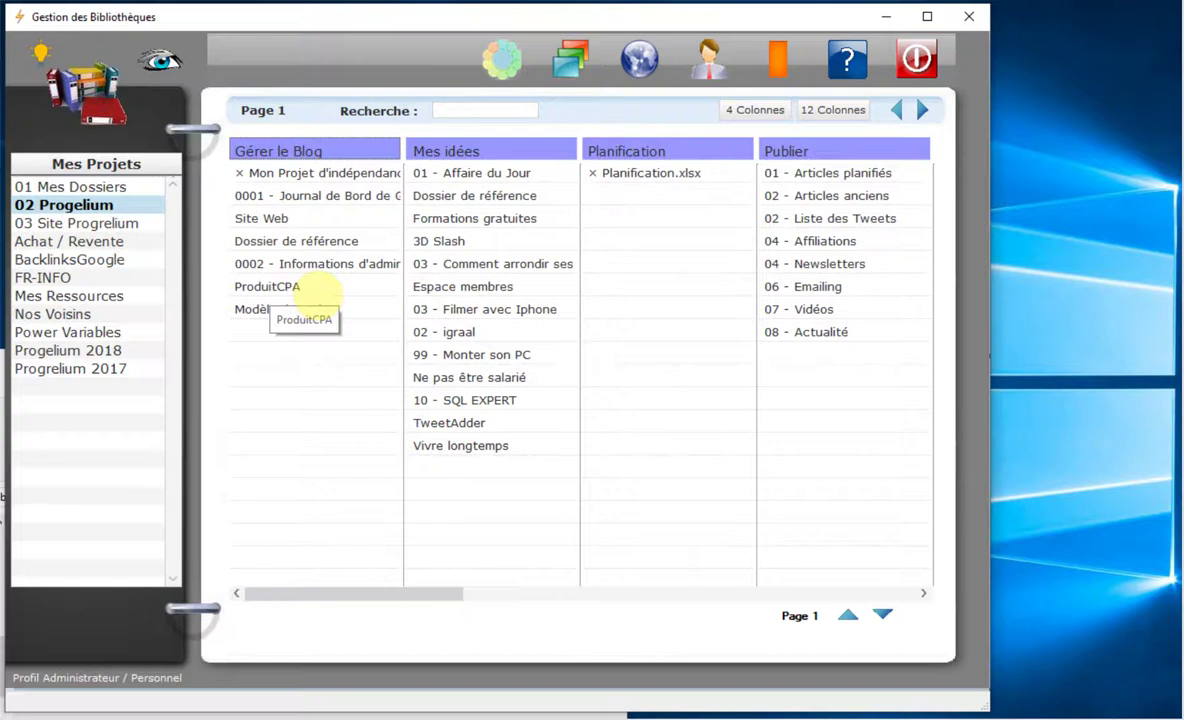
click(312, 289)
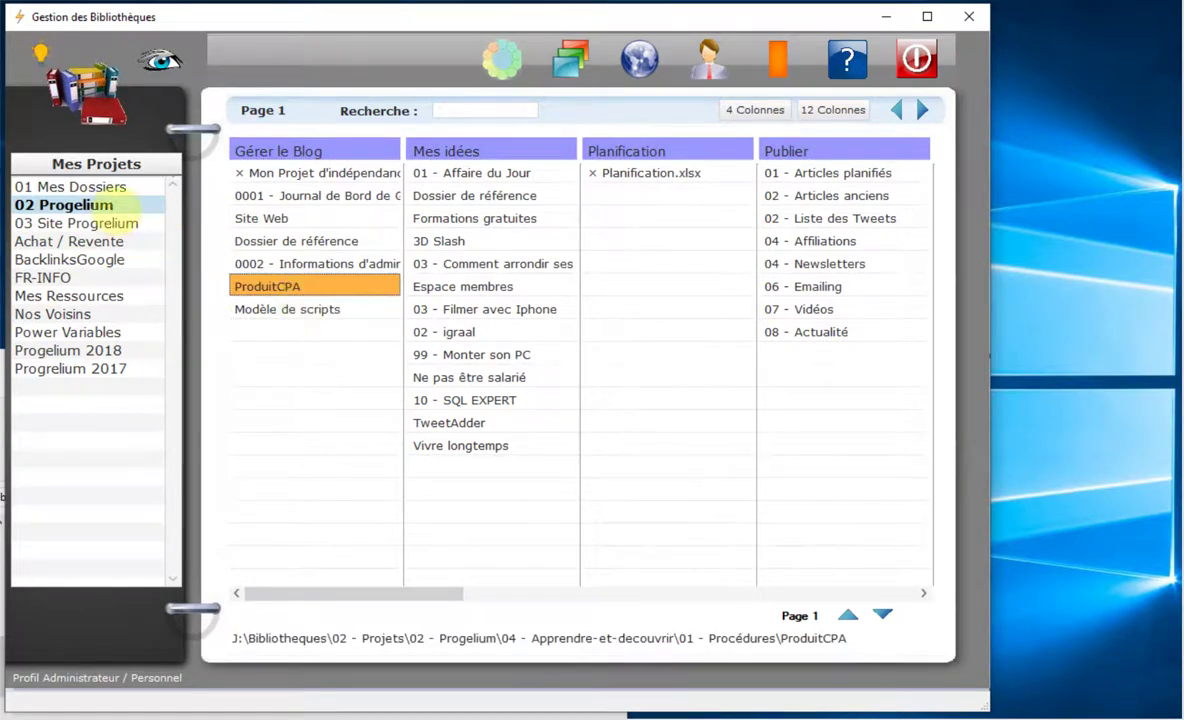
click(120, 187)
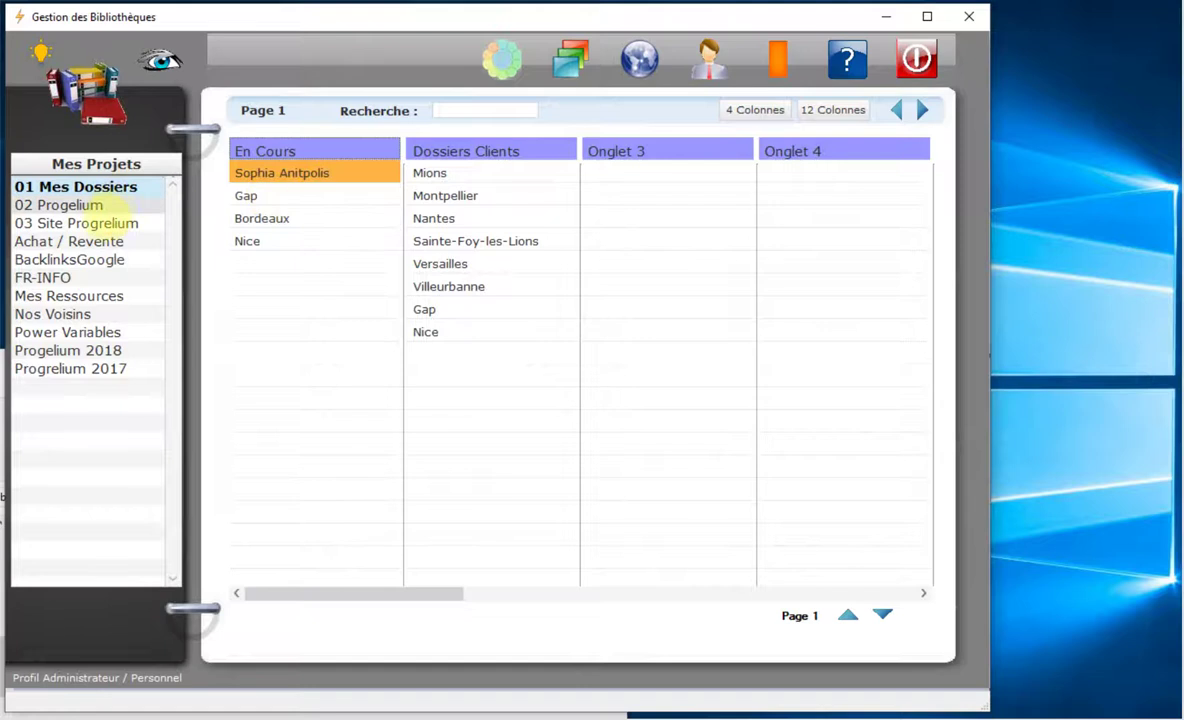
click(88, 206)
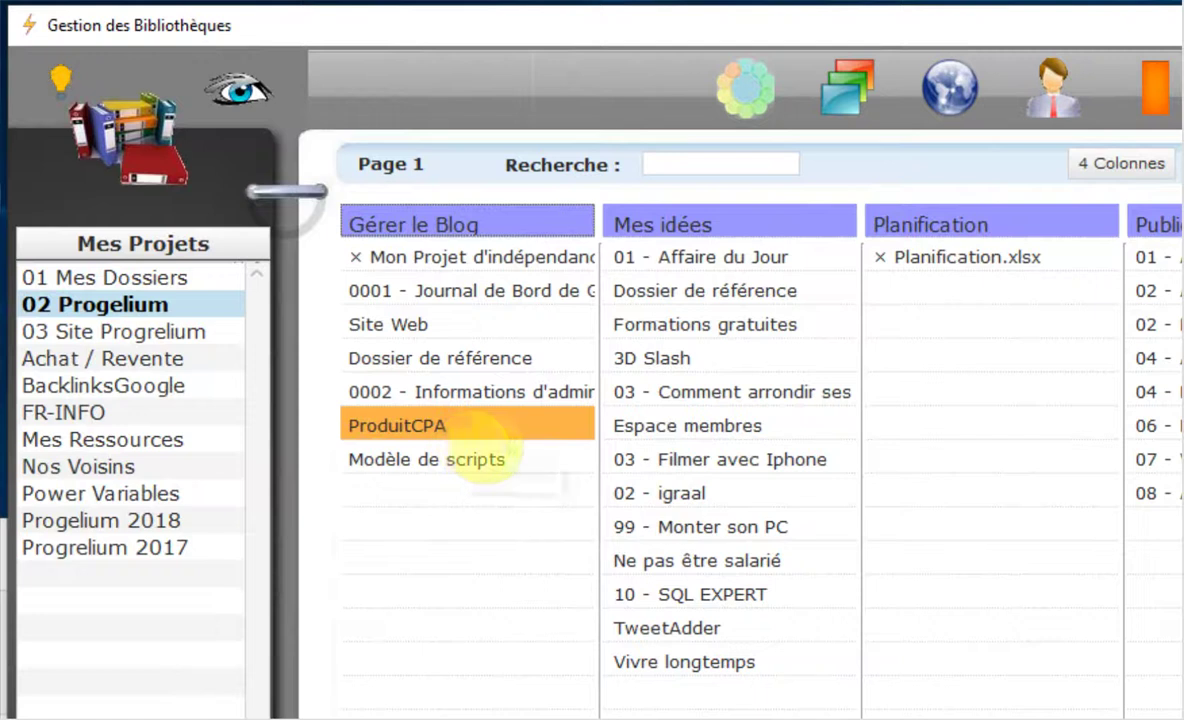
right_click(496, 420)
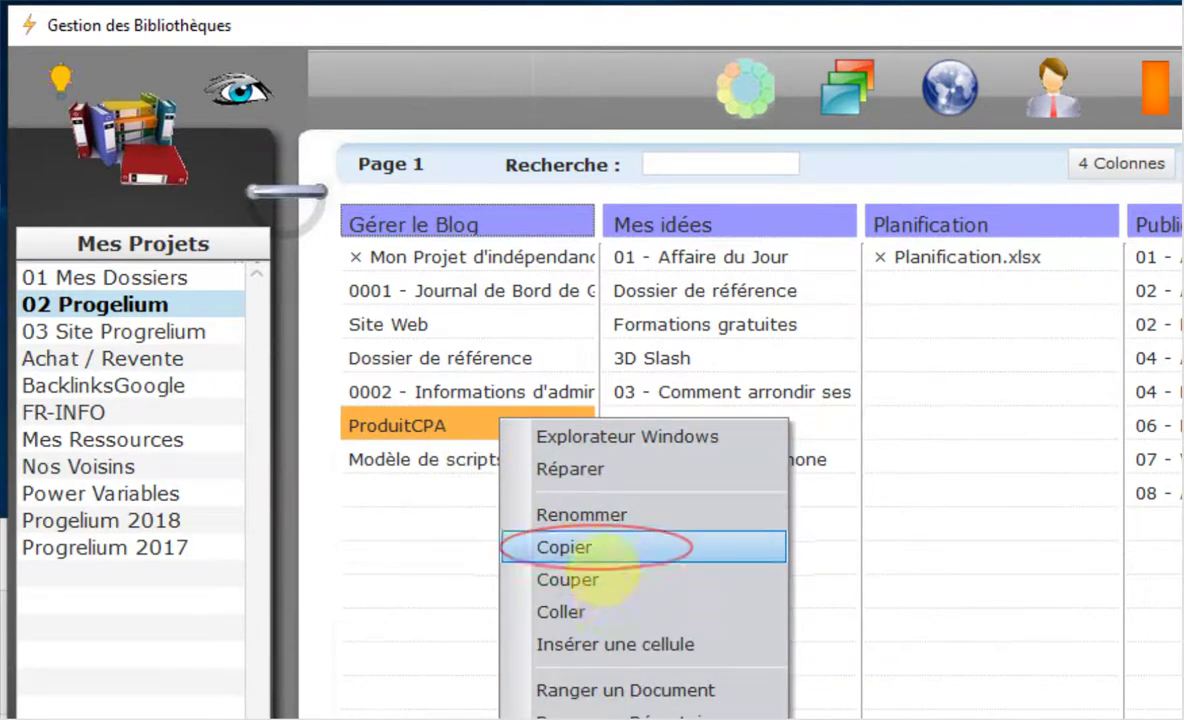
click(592, 549)
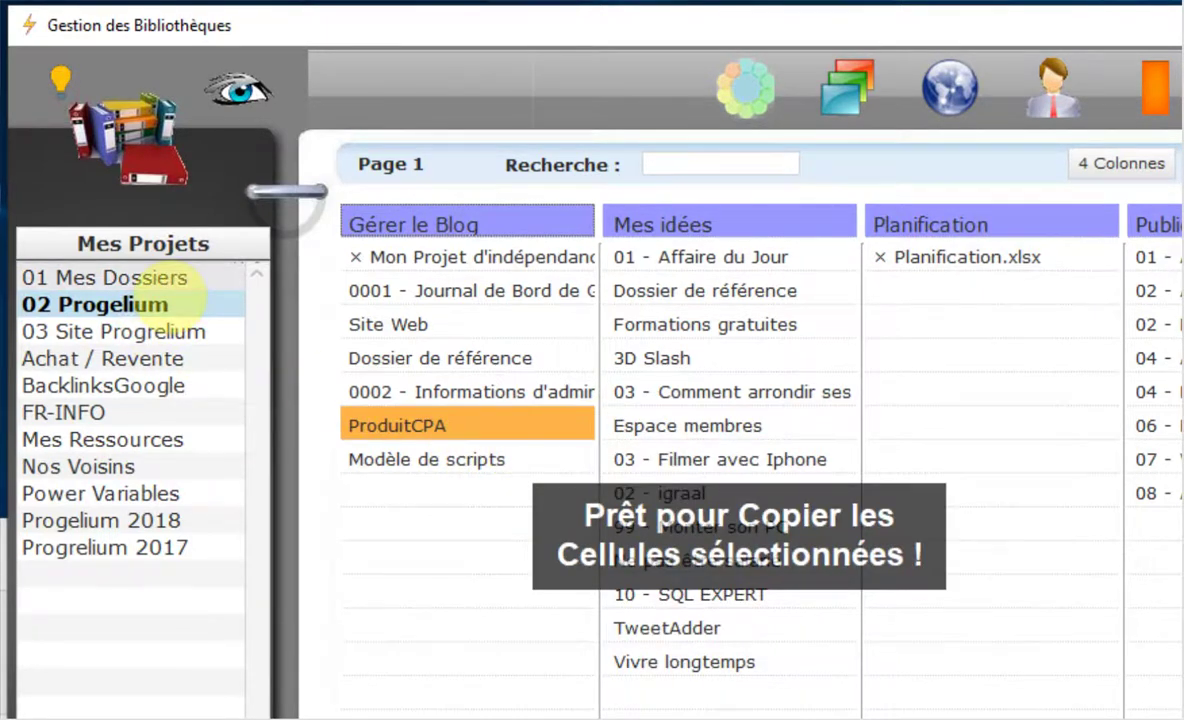
Step: Paste the copied cells into the first empty cell under Onglet 4 in 01 Mes Dossiers
click(192, 278)
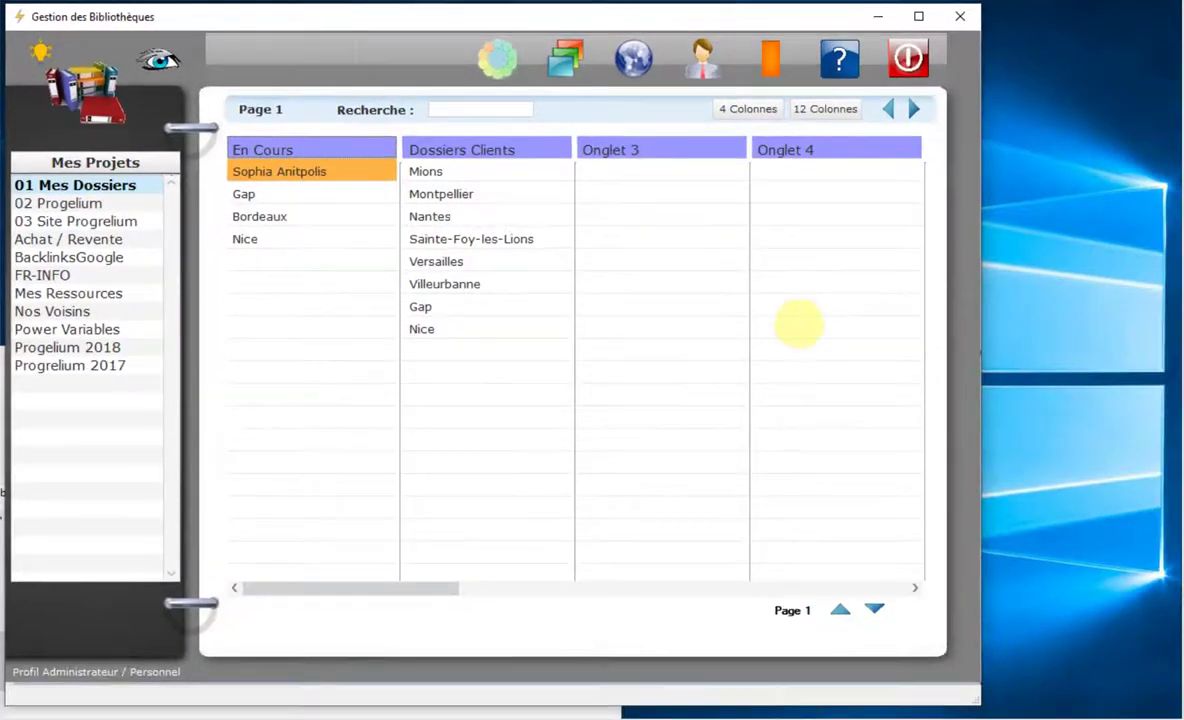
click(793, 176)
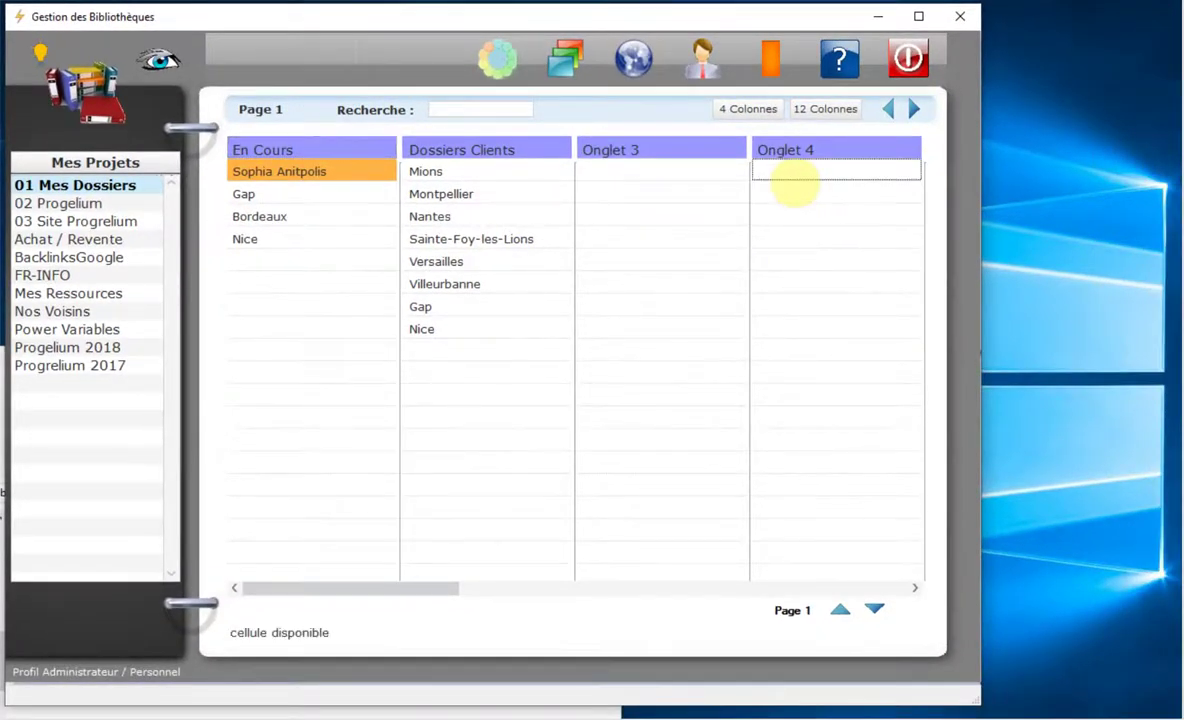
right_click(793, 183)
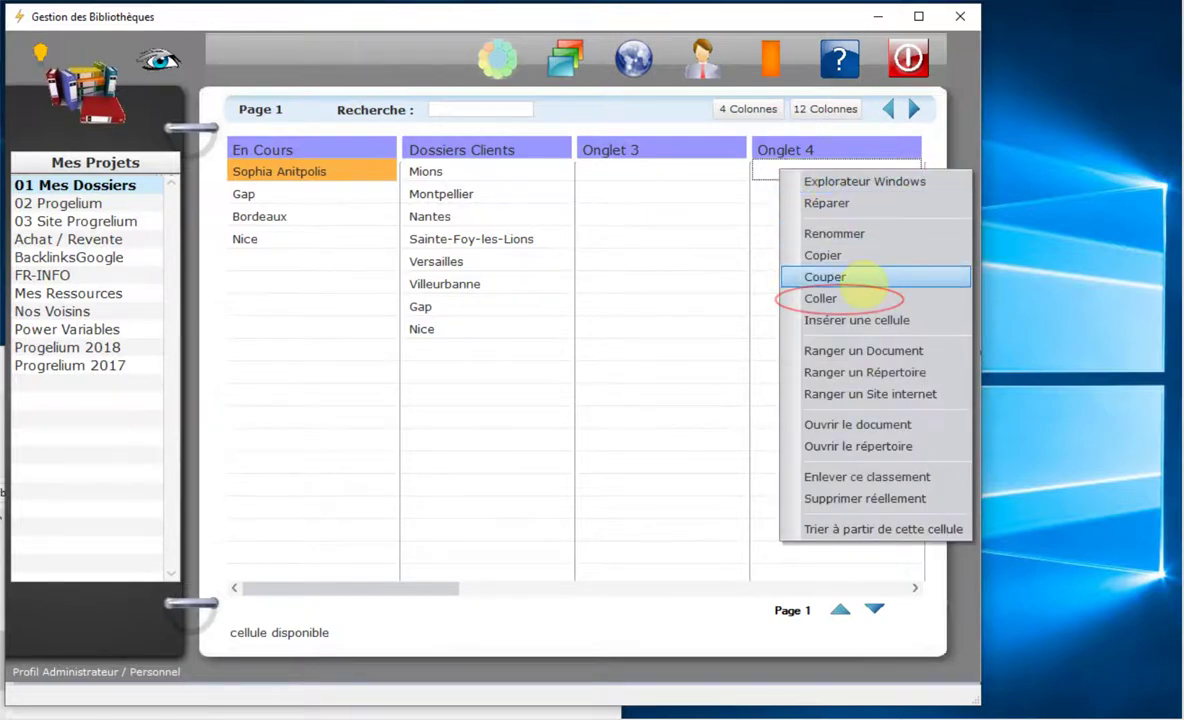
click(830, 298)
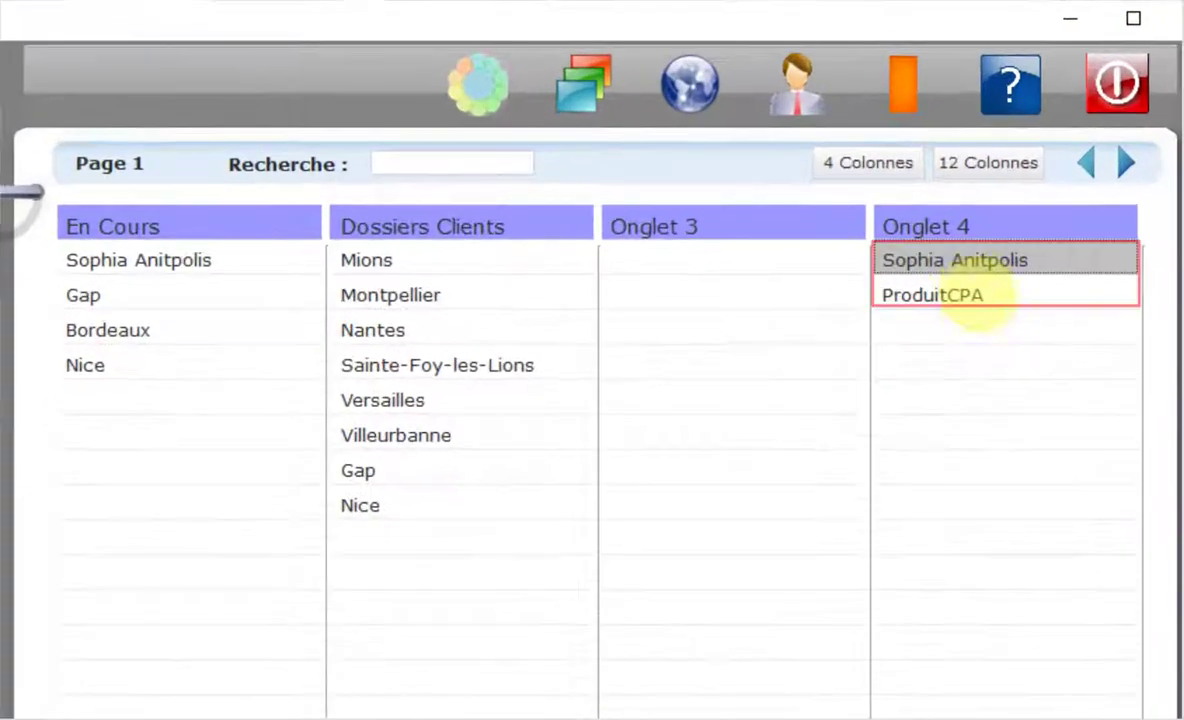
Step: Select the pasted Sophia Anitpolis and ProduitCPA cells together under Onglet 4 and clear the selection
click(948, 296)
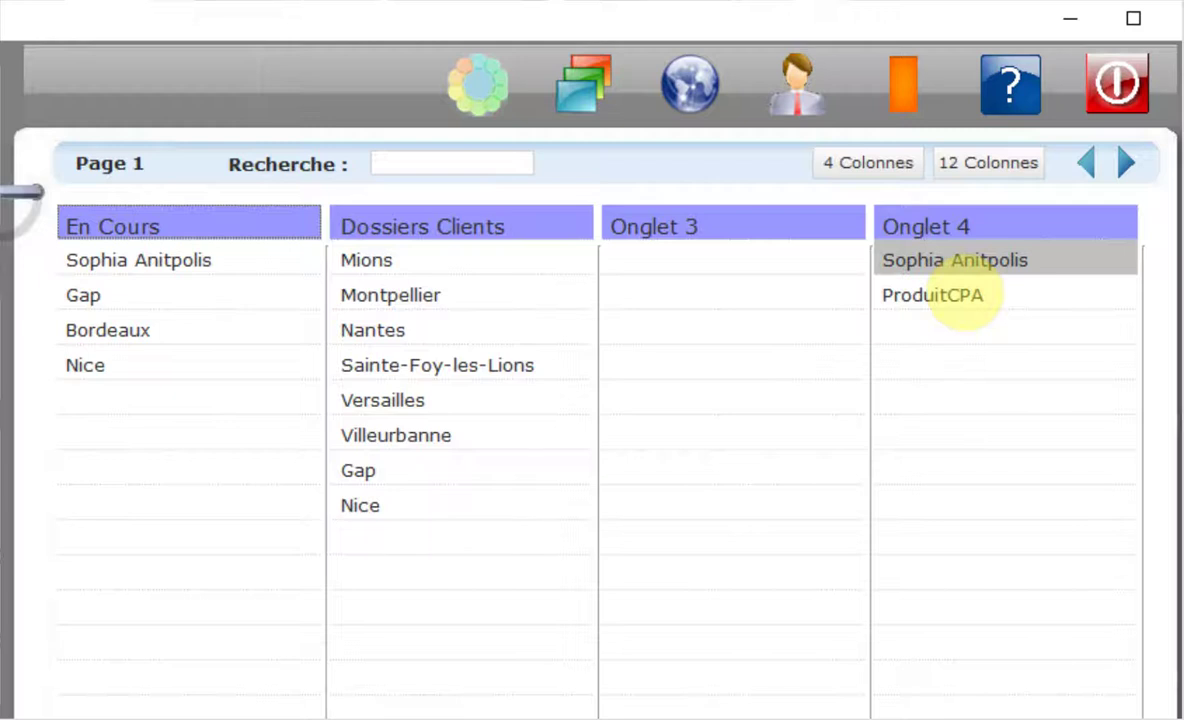
click(955, 266)
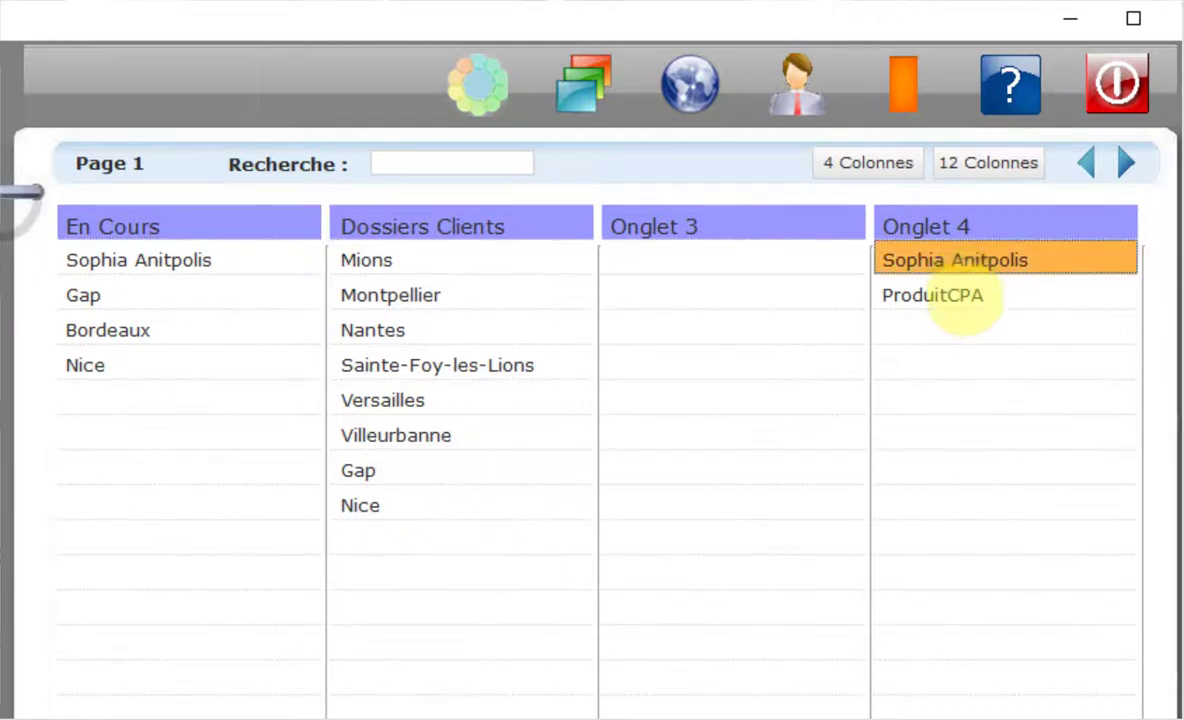
ctrl+click(955, 298)
drag(925, 287, 978, 343)
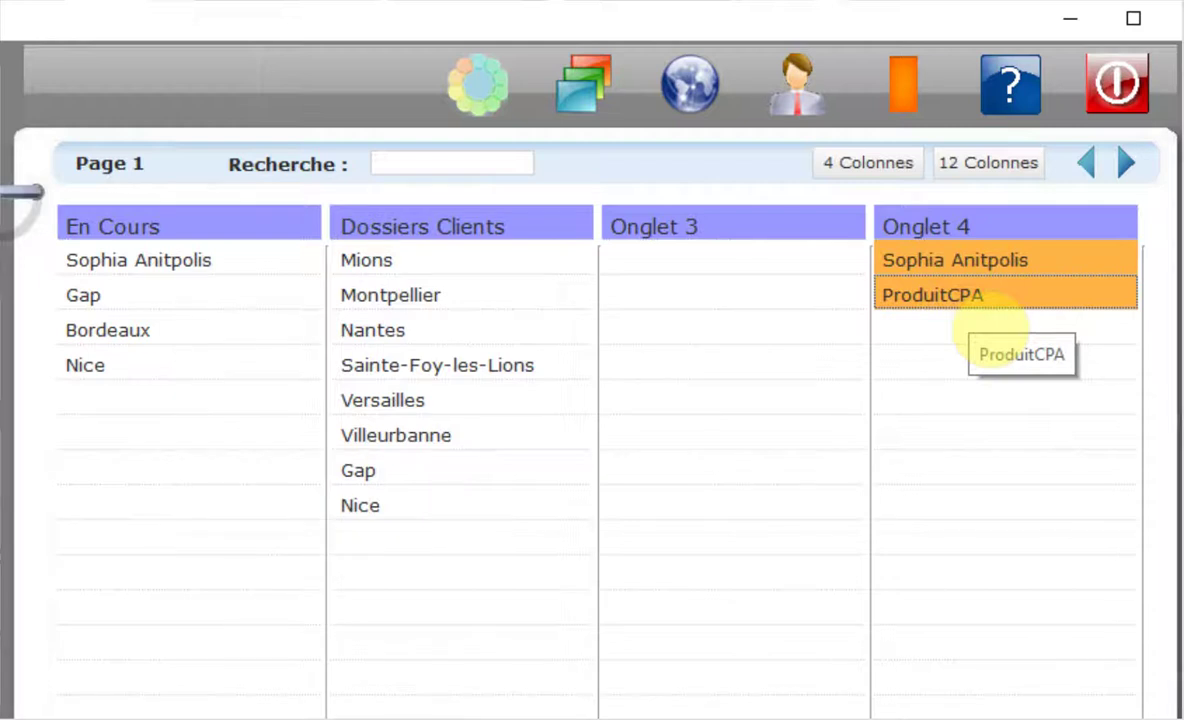
drag(982, 330, 992, 350)
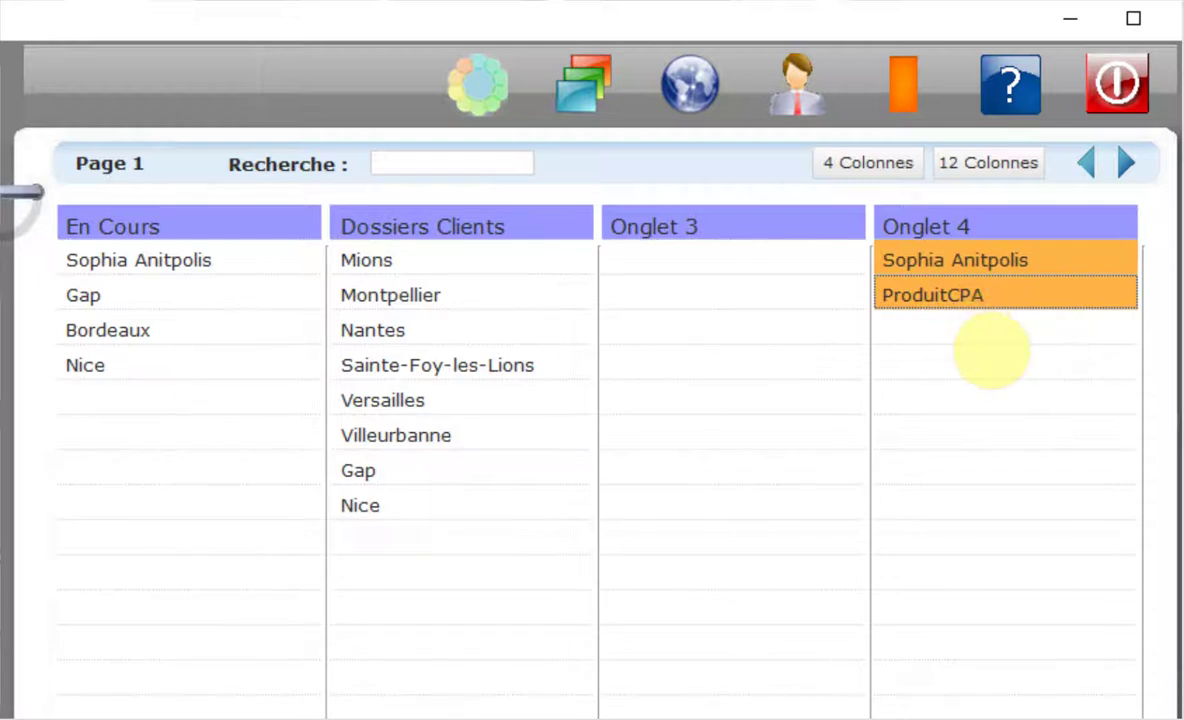
click(988, 347)
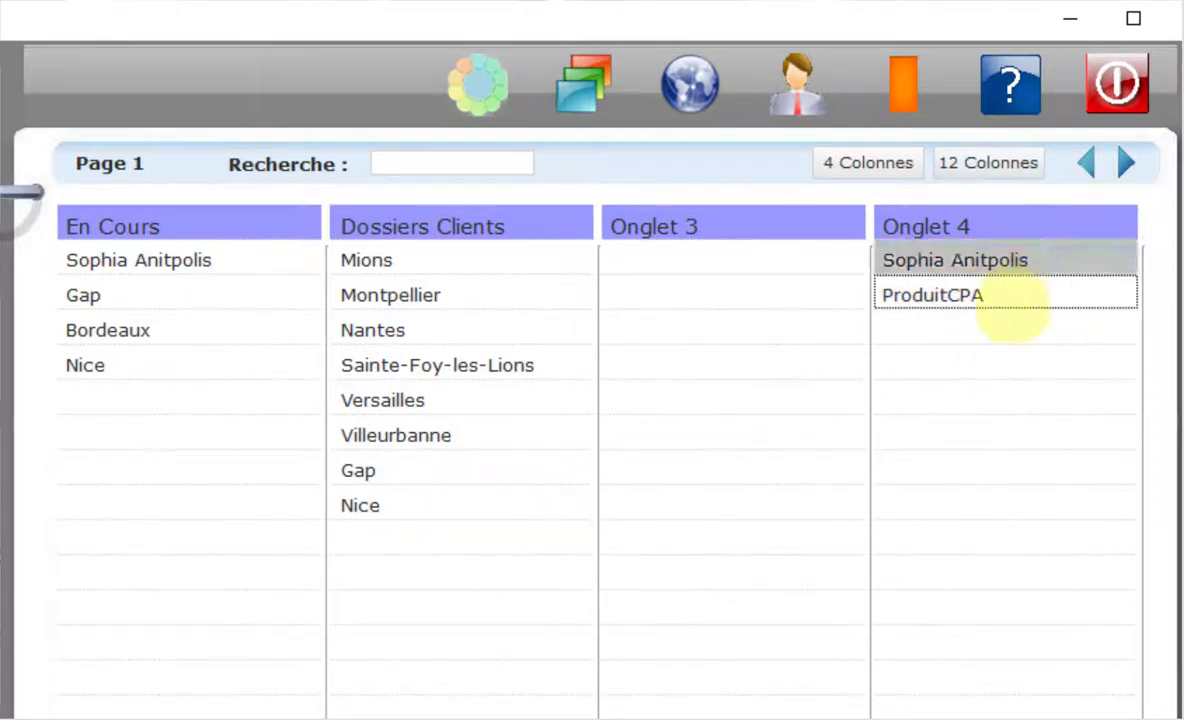